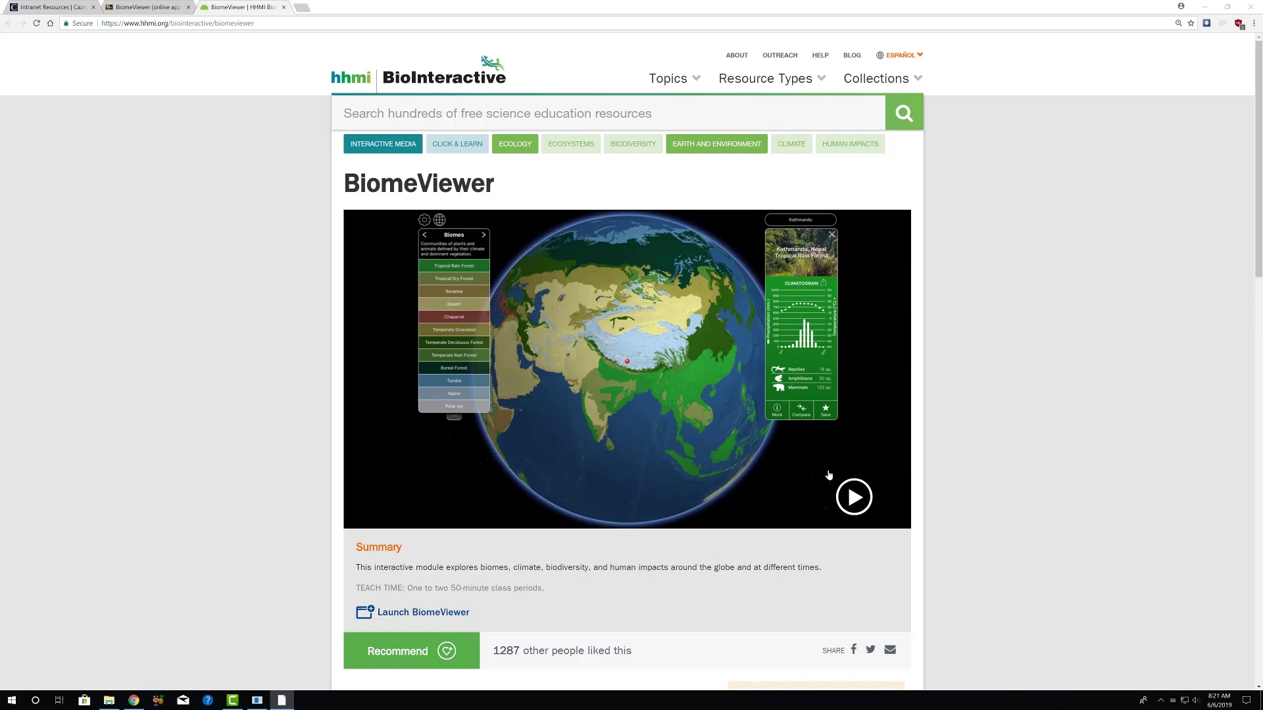
# - Launch BiomeViewer from the HHMI BioInteractive page in its own popup window
pyautogui.click(700, 418)
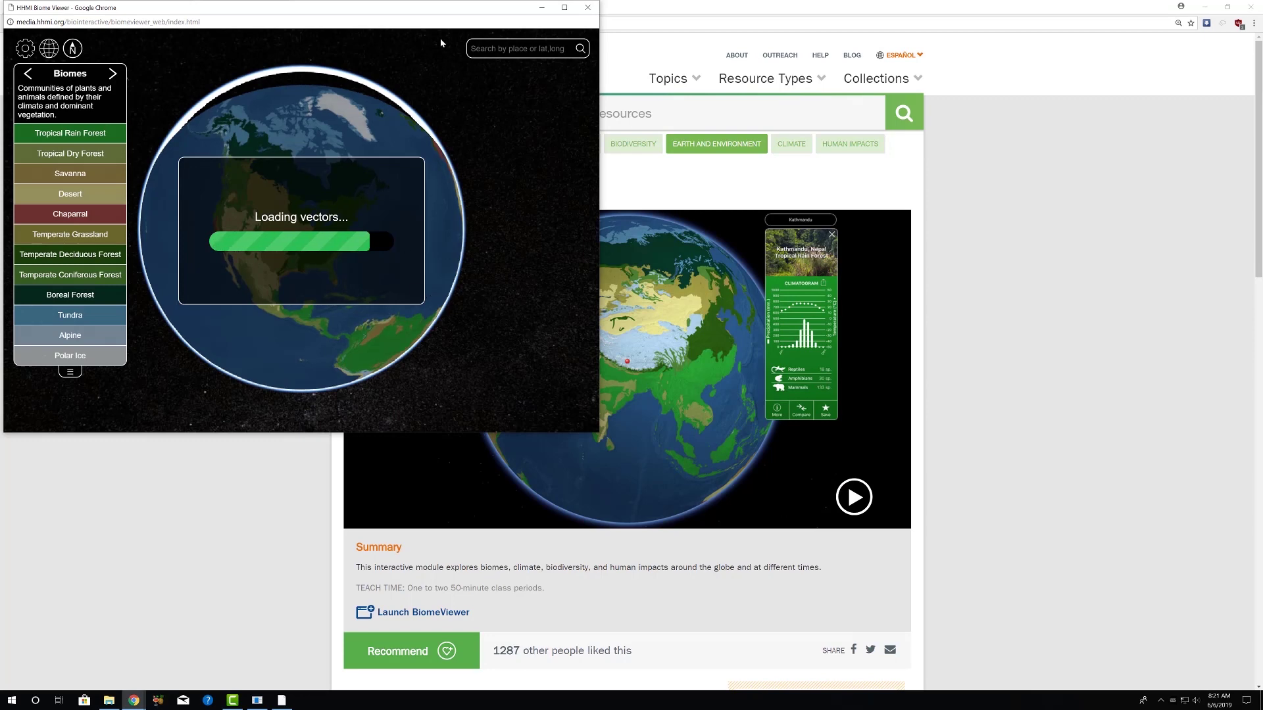
# - Maximize the viewer and cycle through Anthromes, Temperature, Precipitation and Terrain layers back to Biomes
pyautogui.click(565, 7)
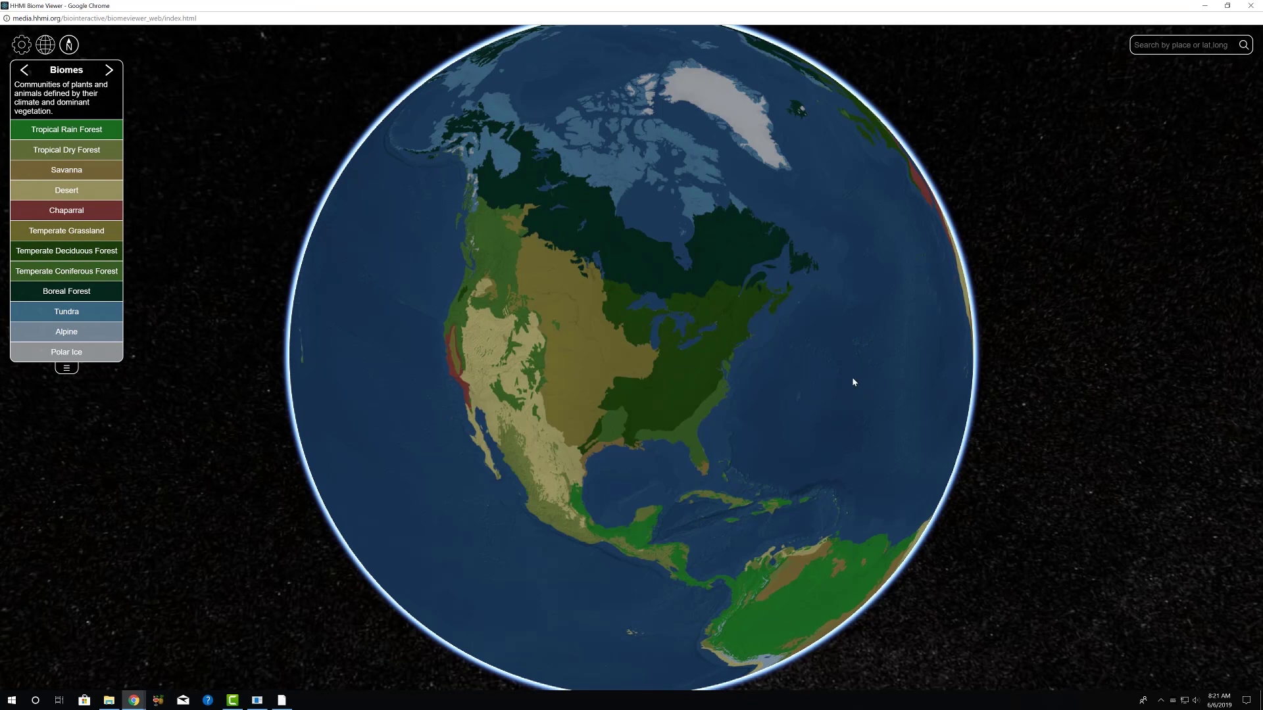
pyautogui.click(110, 69)
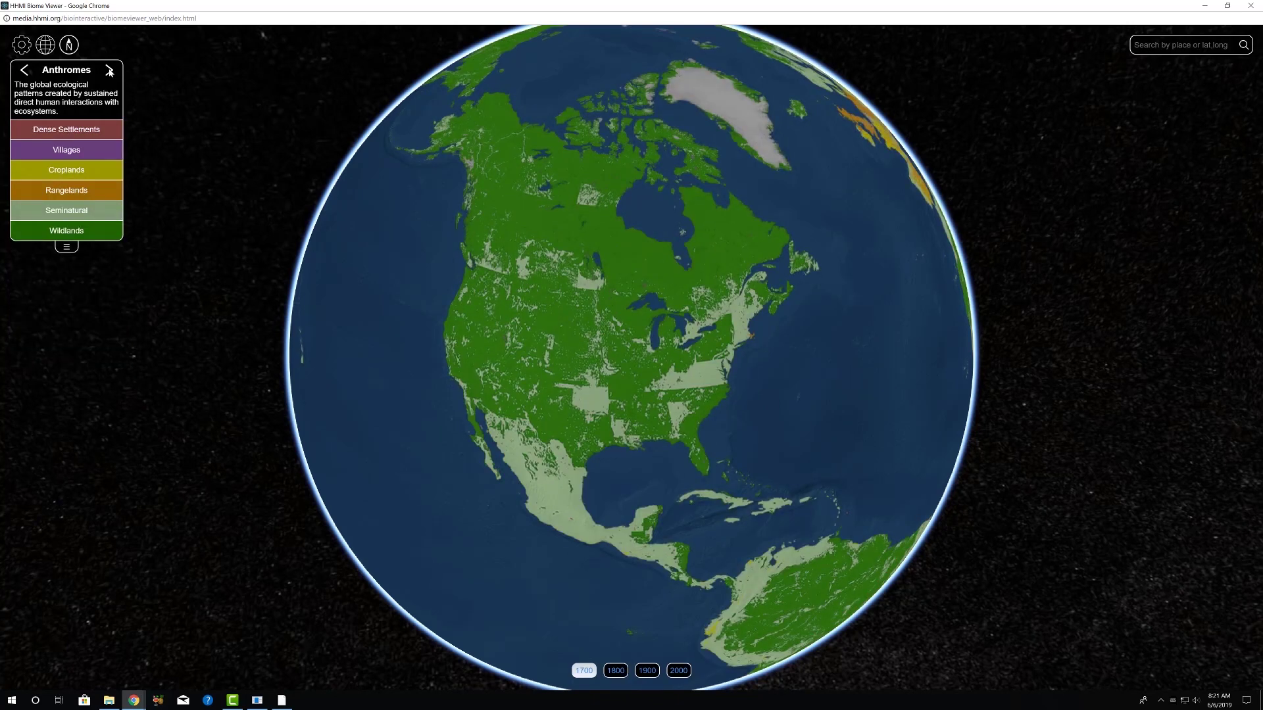
pyautogui.click(109, 70)
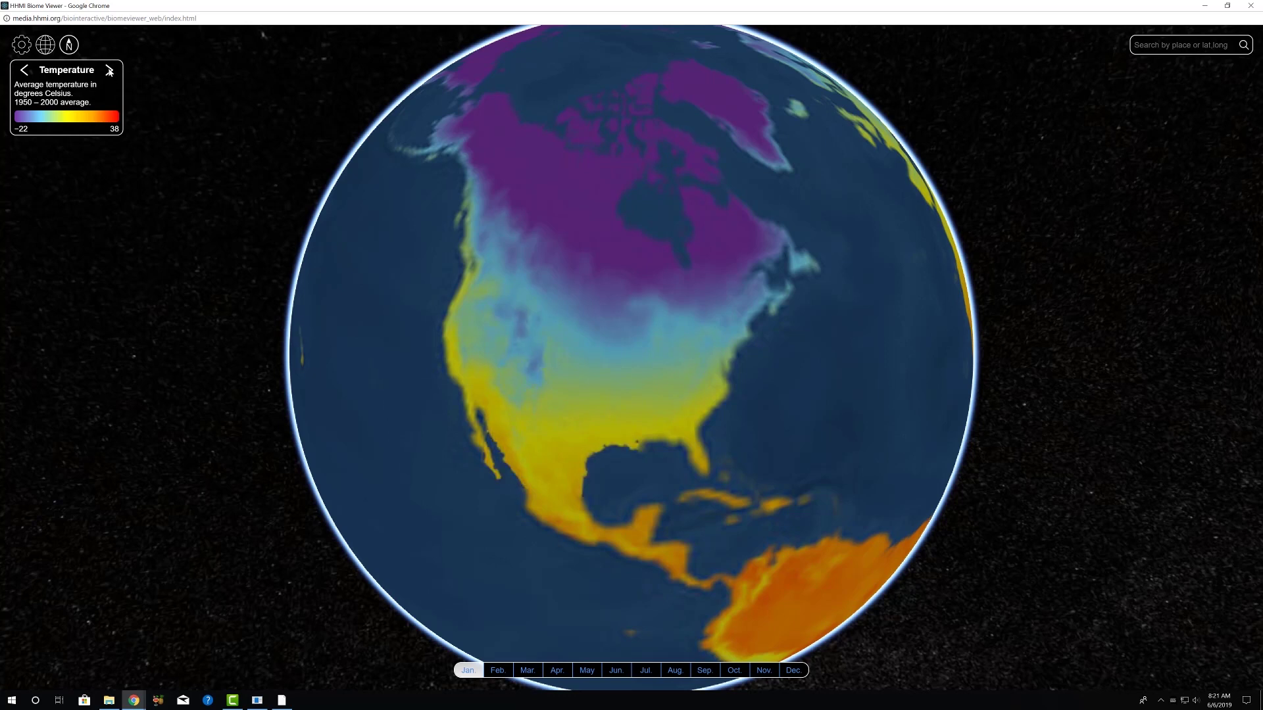
pyautogui.click(109, 71)
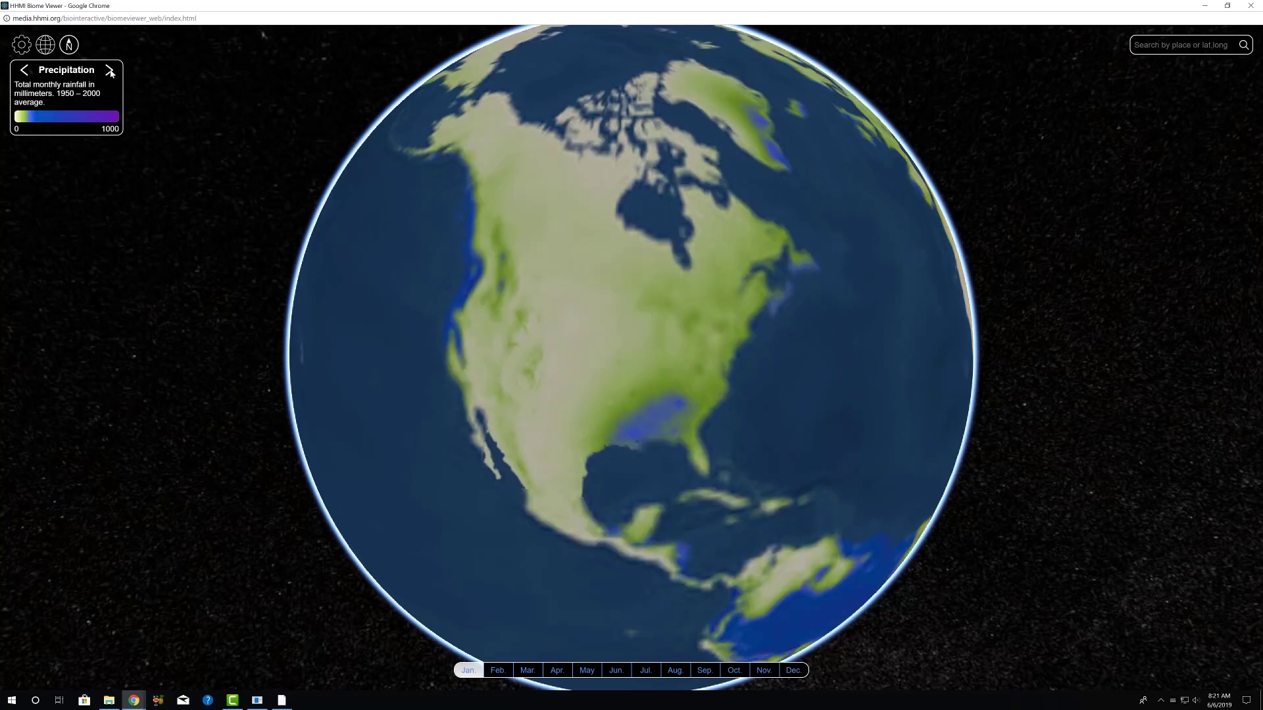
pyautogui.click(109, 70)
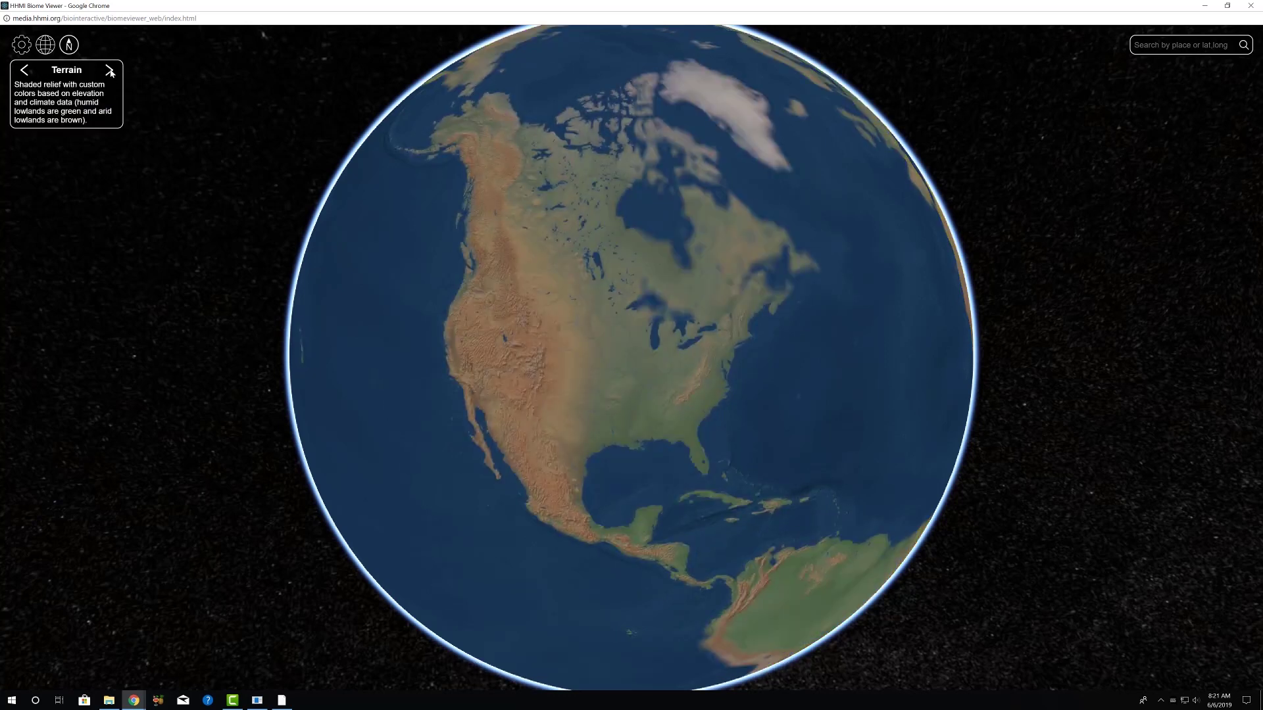
pyautogui.click(109, 71)
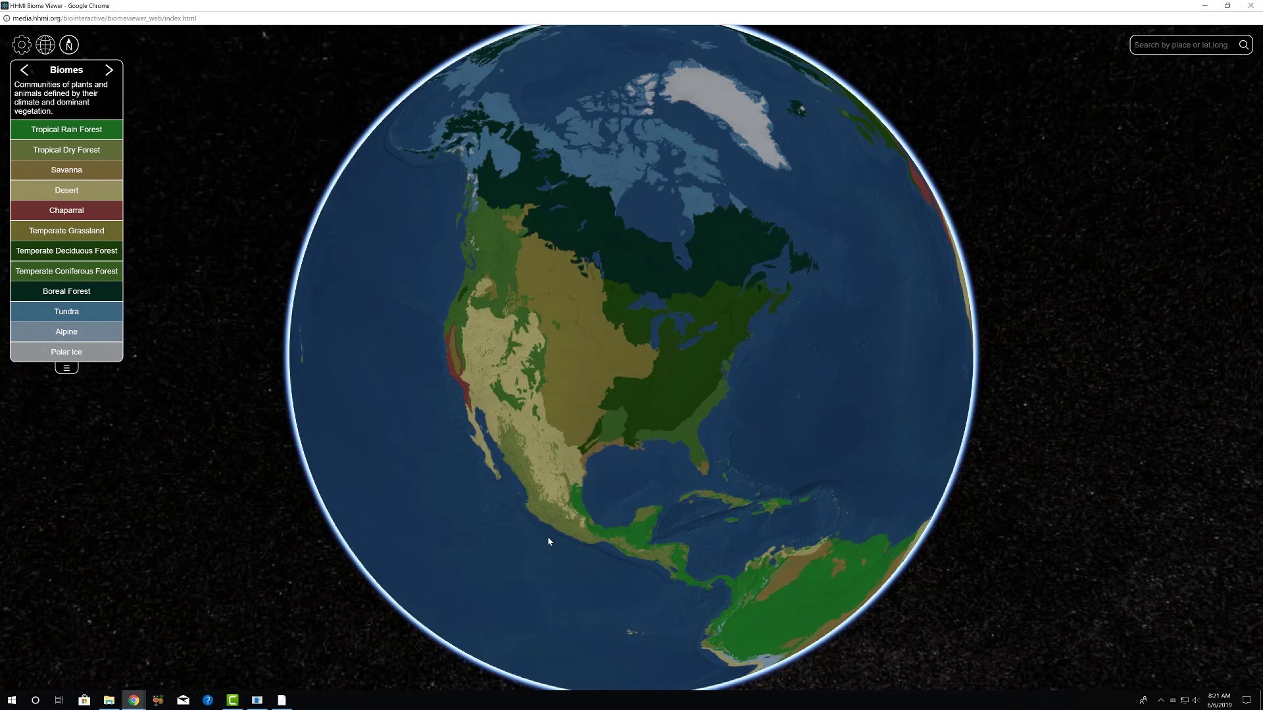
# - Rotate the globe to center southern Africa, then zoom in and back out
pyautogui.moveTo(550, 541); pyautogui.dragTo(575, 535)
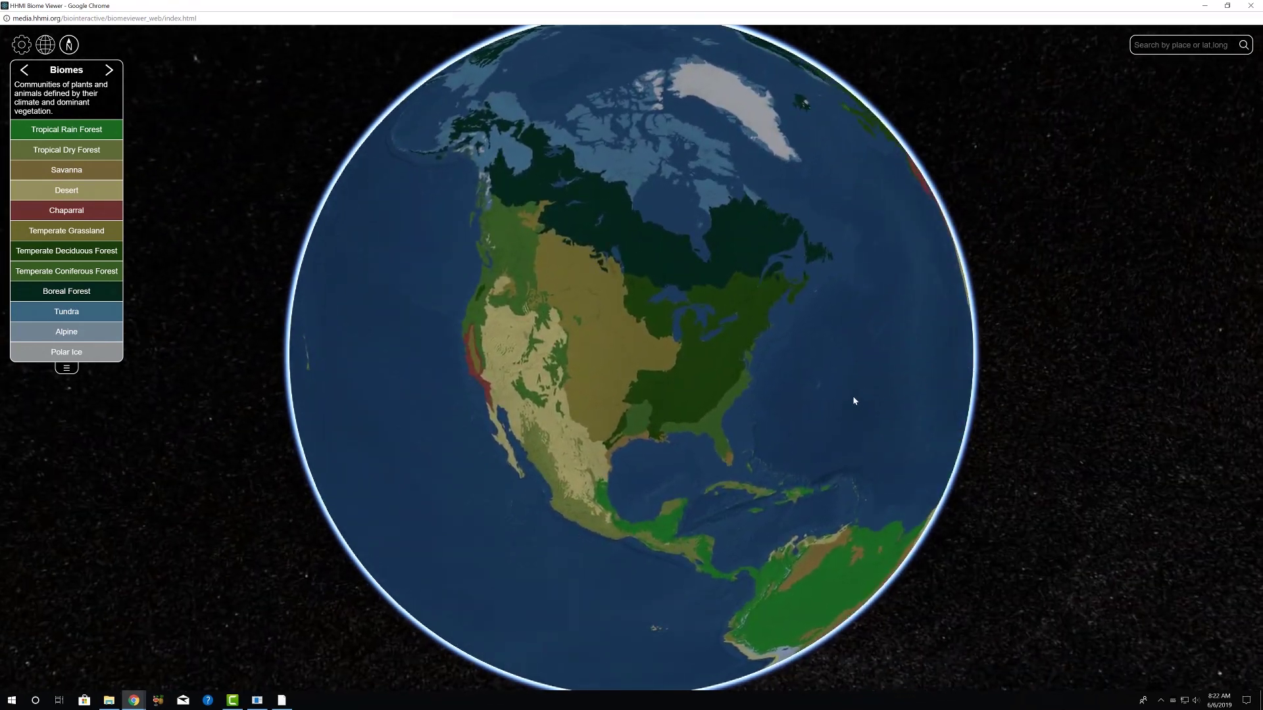
pyautogui.moveTo(854, 403); pyautogui.dragTo(730, 401)
pyautogui.moveTo(896, 389); pyautogui.dragTo(564, 404)
pyautogui.moveTo(830, 577); pyautogui.dragTo(713, 409)
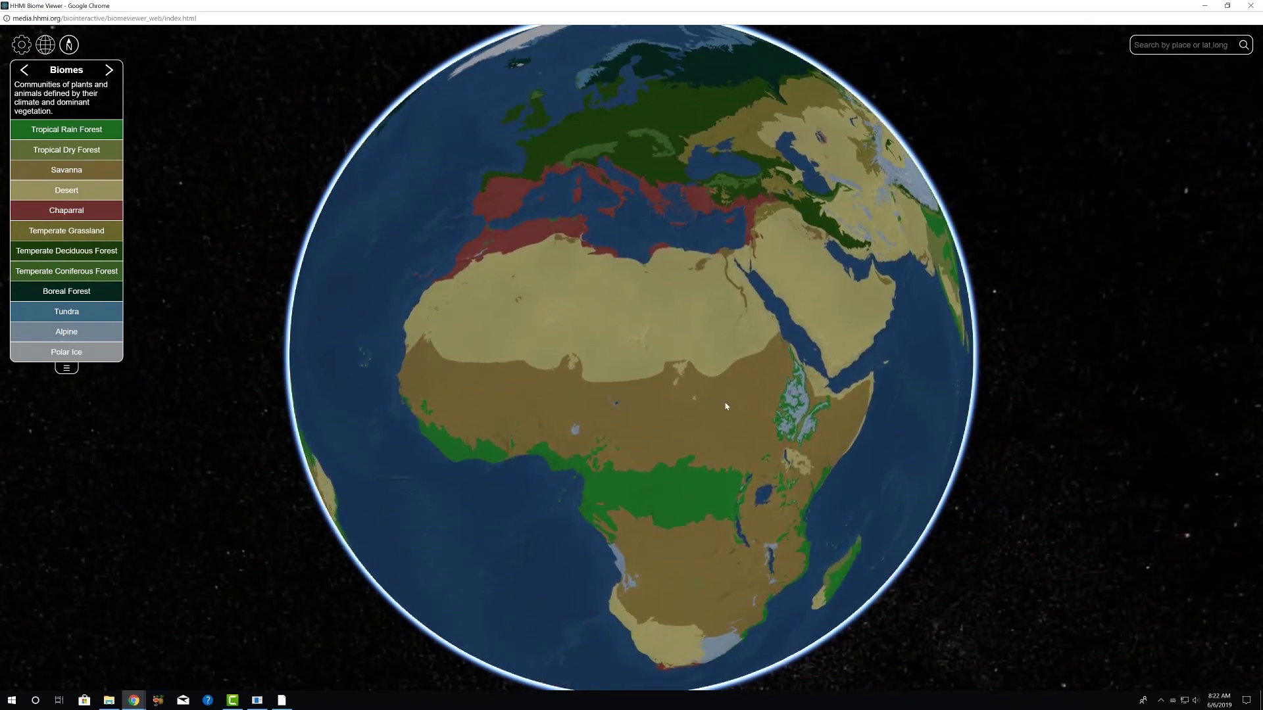
pyautogui.scroll(5, 724, 404)
pyautogui.scroll(3, 725, 403)
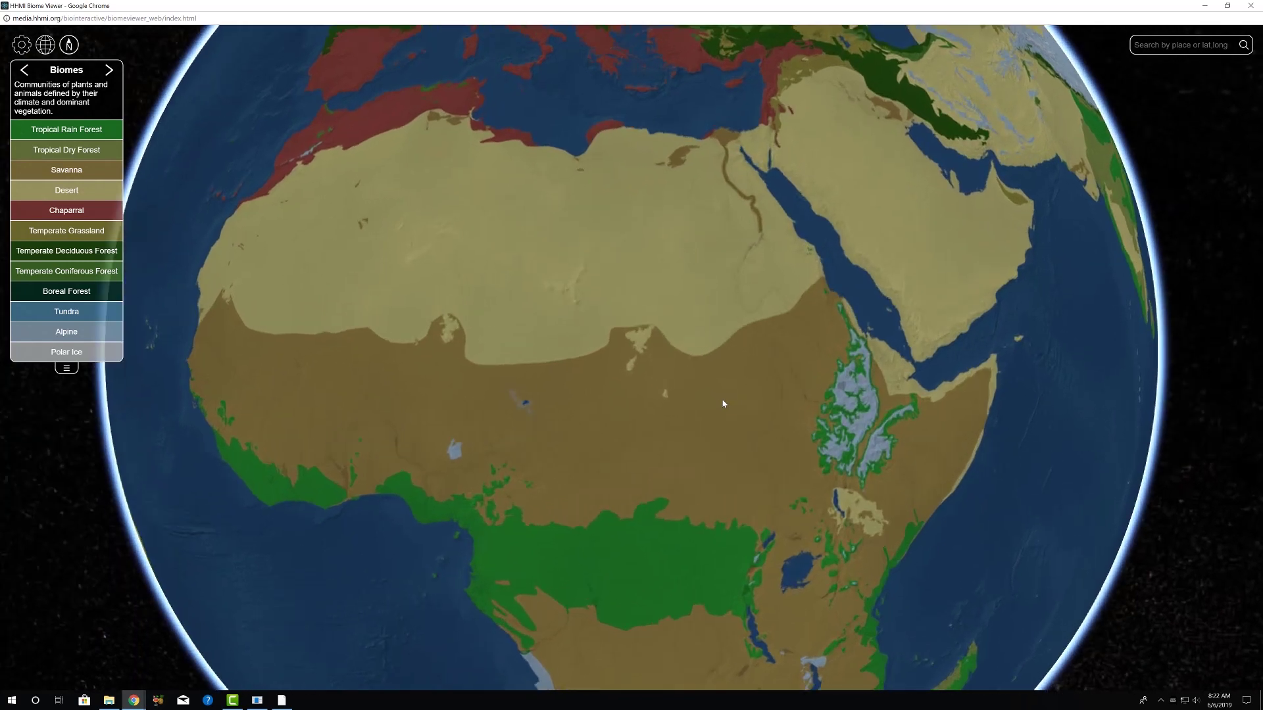
pyautogui.scroll(5, 689, 421)
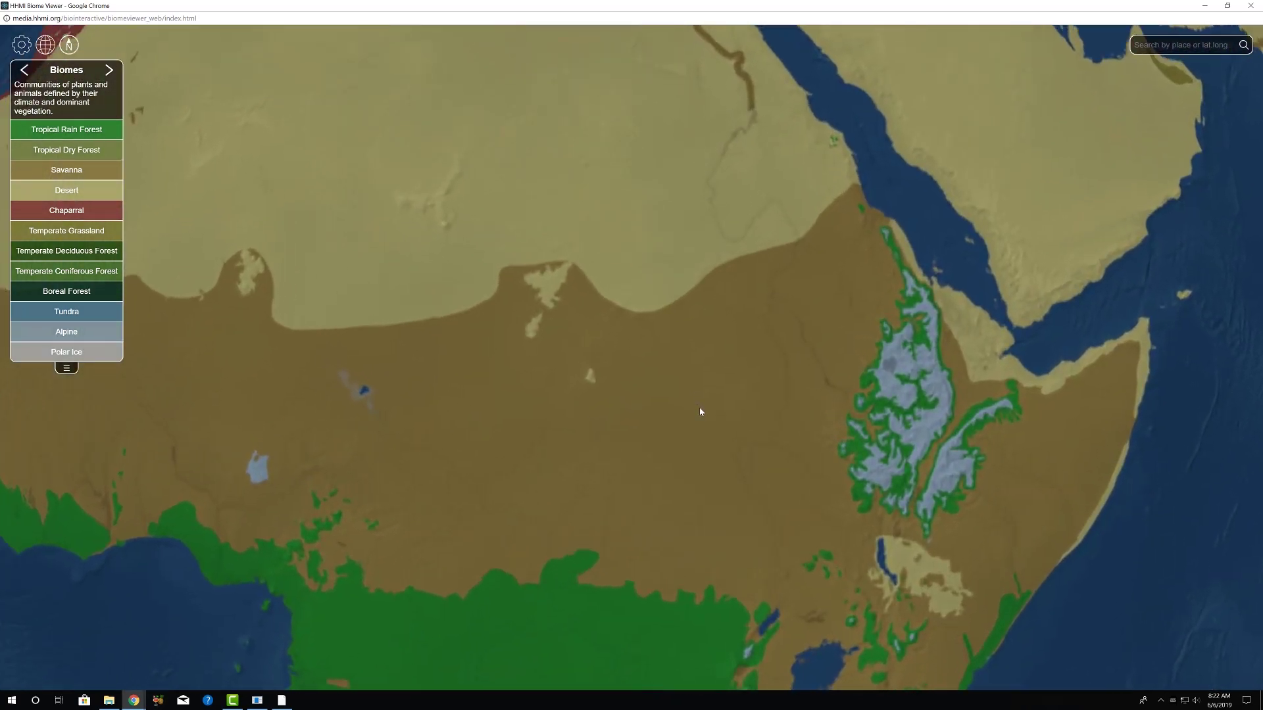
pyautogui.scroll(-10, 699, 411)
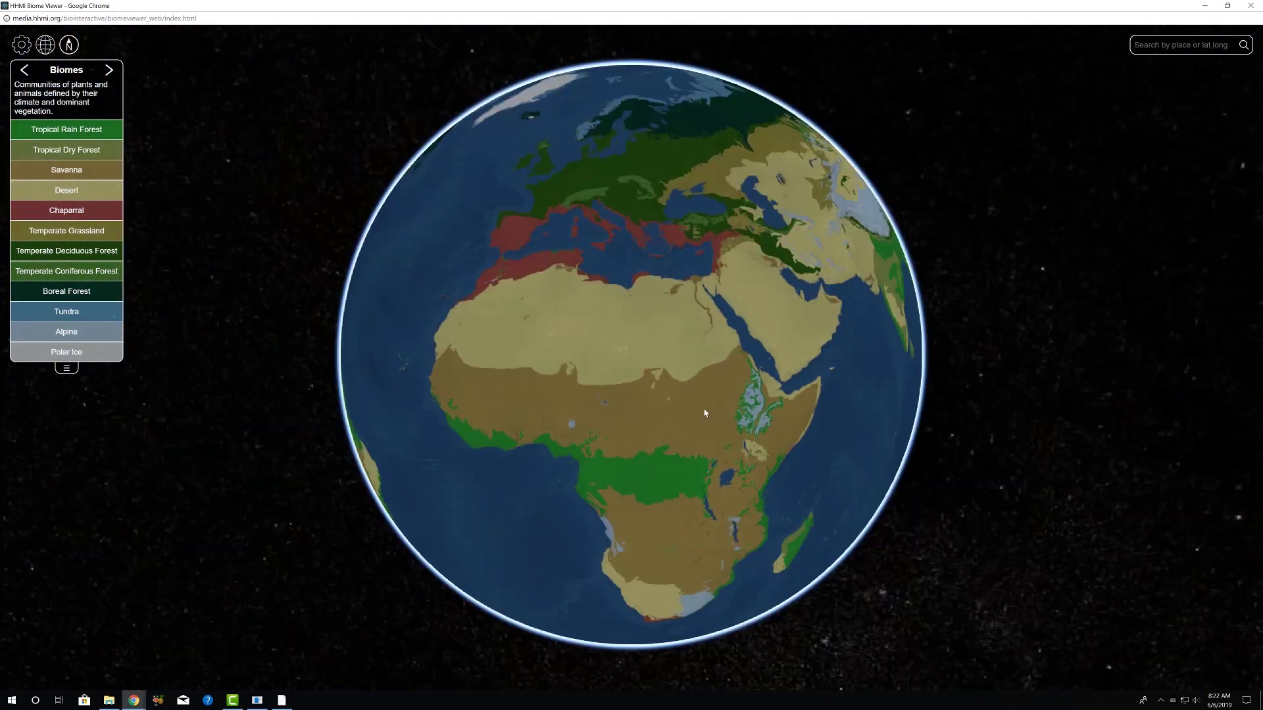
pyautogui.scroll(-5, 705, 413)
# - Turn the globe back to North America and zoom in on its eastern half
pyautogui.moveTo(628, 422); pyautogui.dragTo(711, 372)
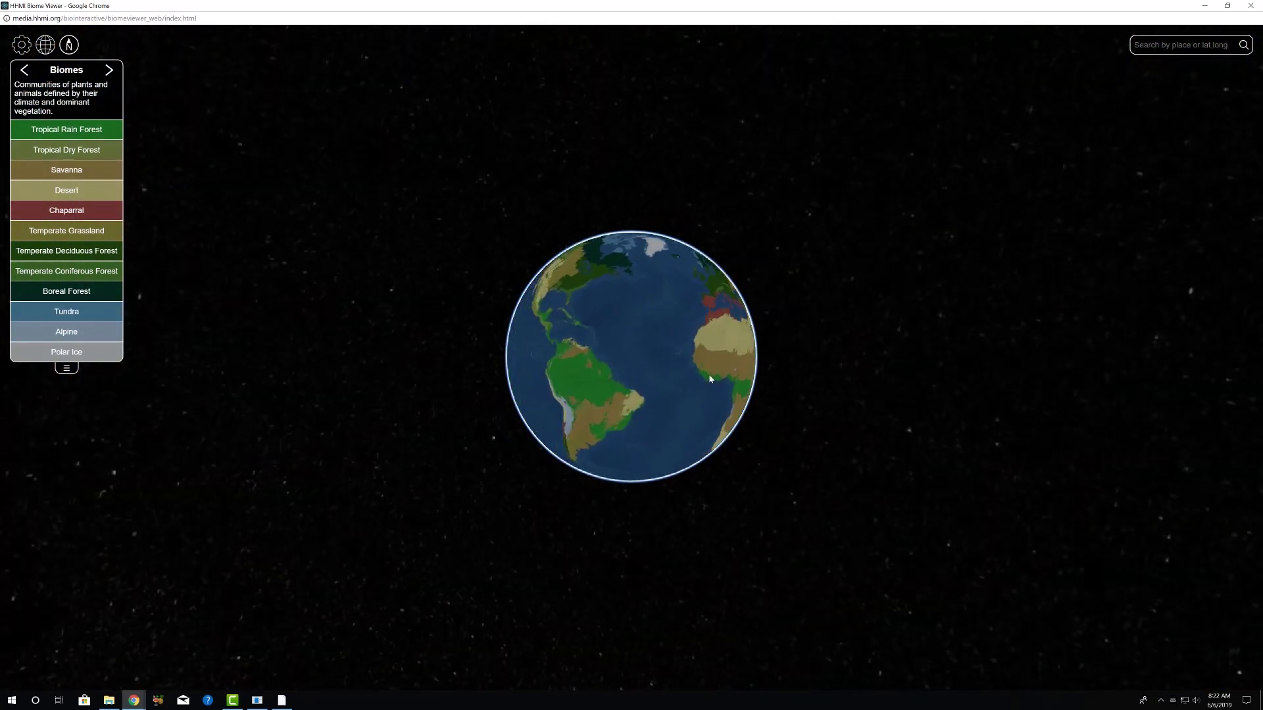
pyautogui.moveTo(619, 456); pyautogui.dragTo(680, 463)
pyautogui.scroll(5, 614, 372)
pyautogui.moveTo(641, 385); pyautogui.dragTo(682, 501)
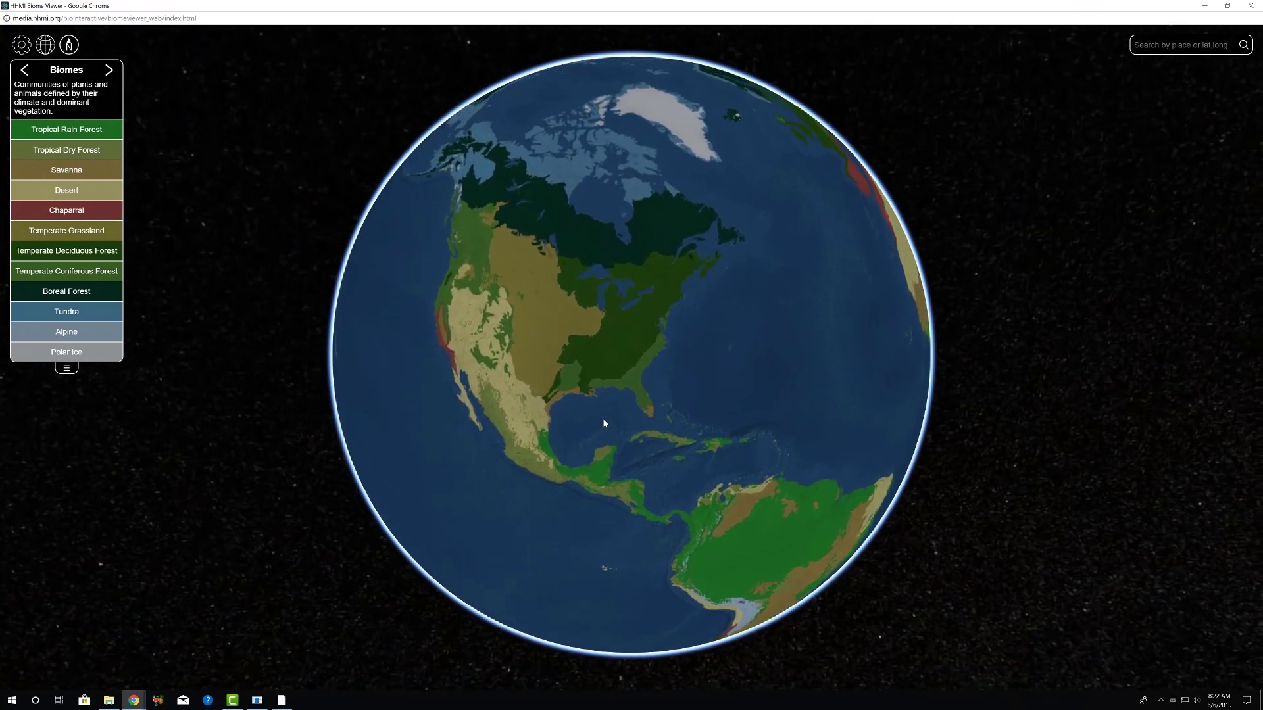
pyautogui.moveTo(592, 415); pyautogui.dragTo(601, 442)
pyautogui.scroll(5, 660, 393)
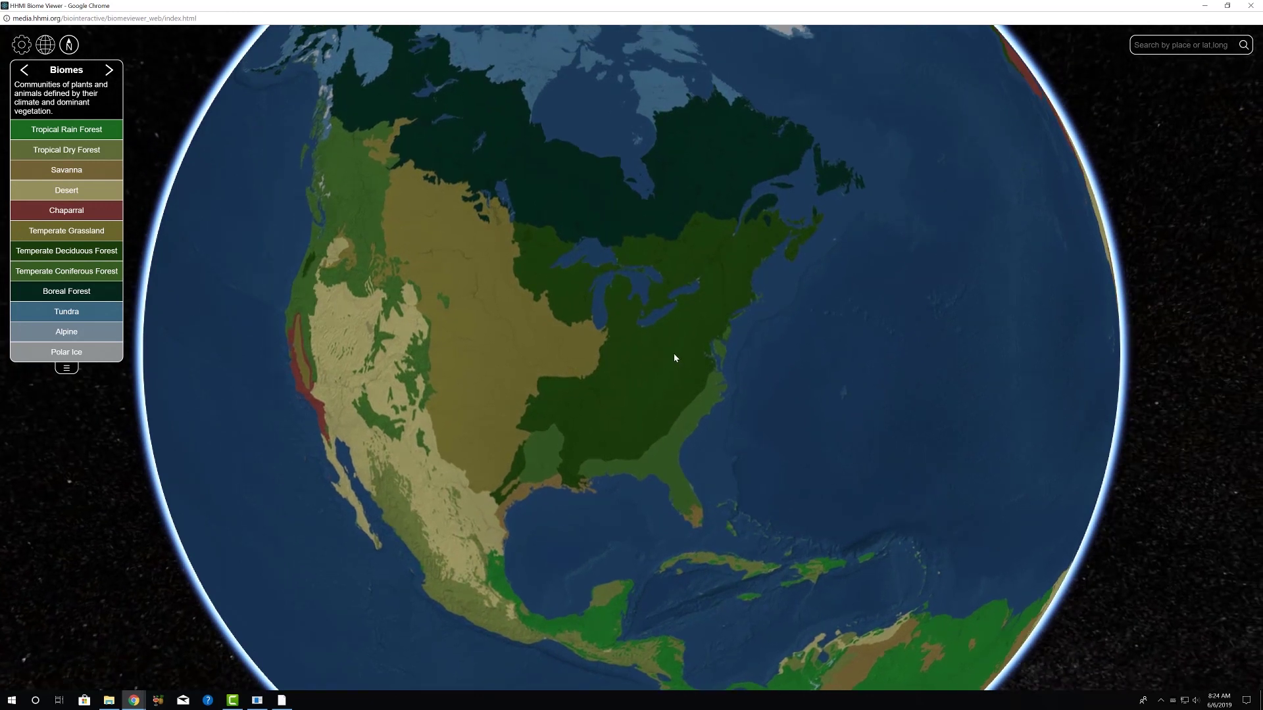
# - Drop a pin in Pennsylvania to show its Temperate Deciduous Forest climatogram and species counts
pyautogui.click(702, 313)
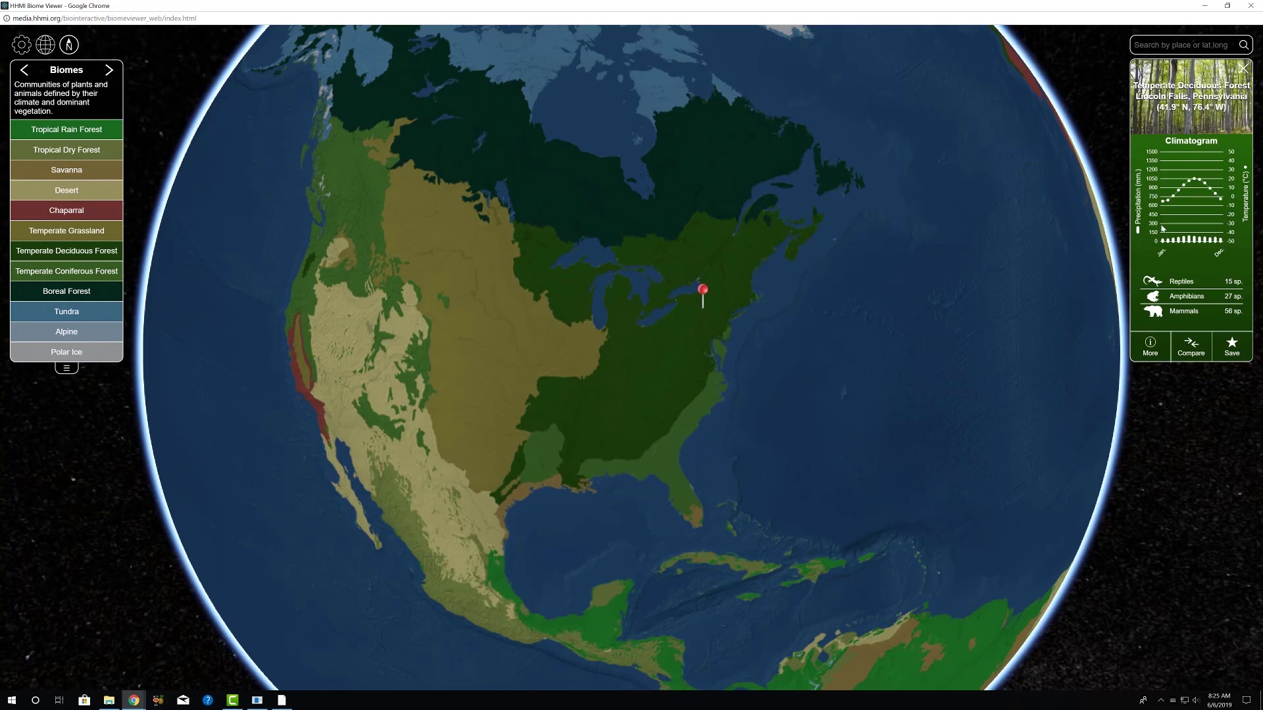
# - Open the full detail view for the Pennsylvania site on its Climate tab
pyautogui.click(1153, 350)
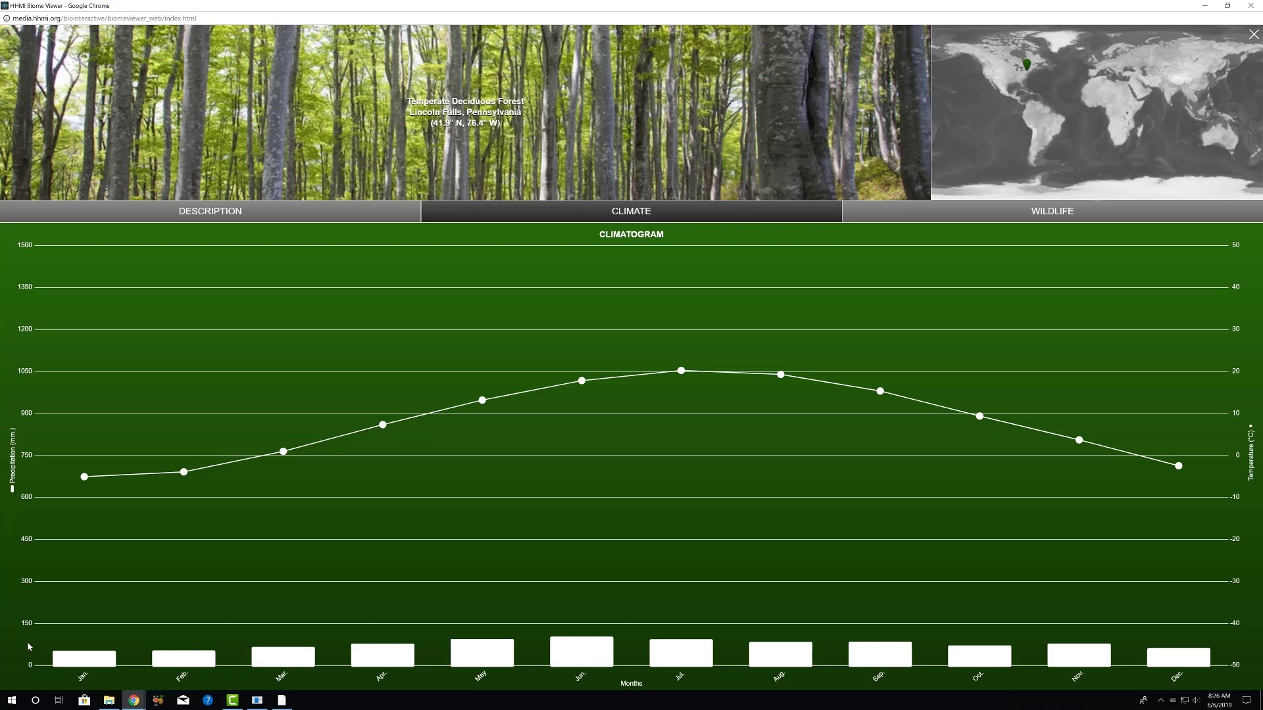
# - Read the site's Description, then browse Wildlife reptiles and amphibians to the American Bullfrog profile
pyautogui.click(217, 217)
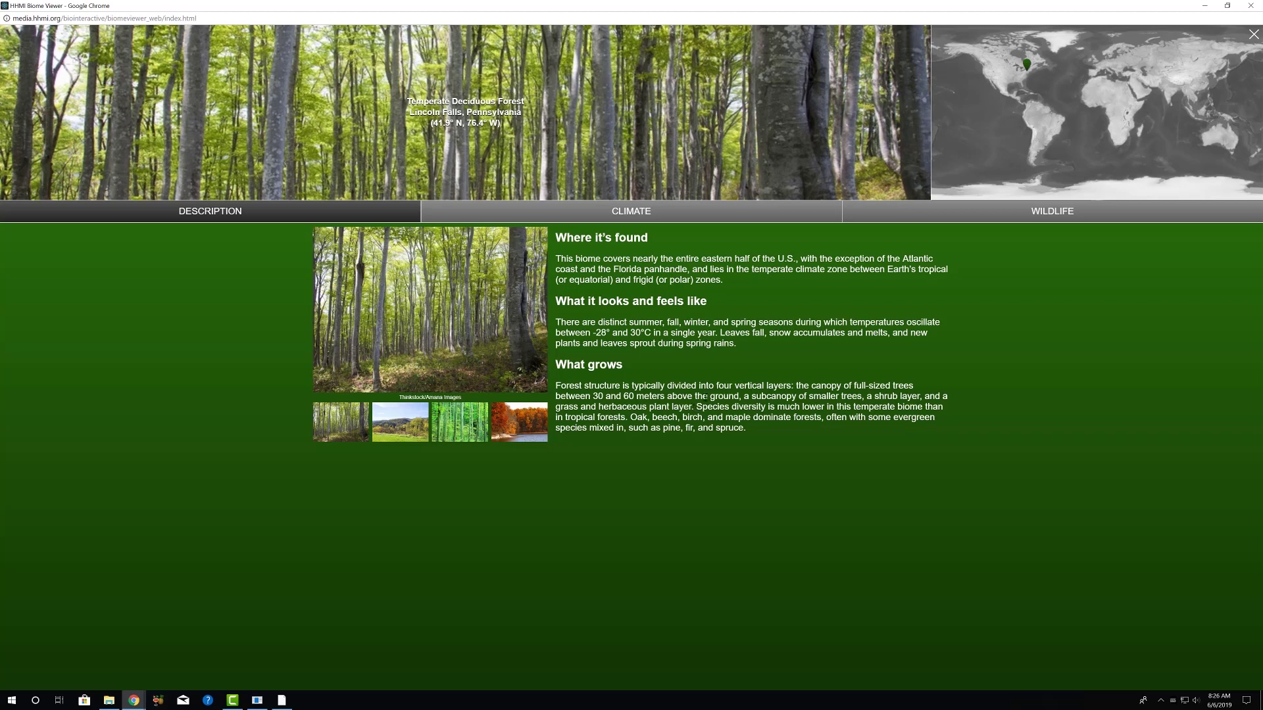
pyautogui.click(977, 219)
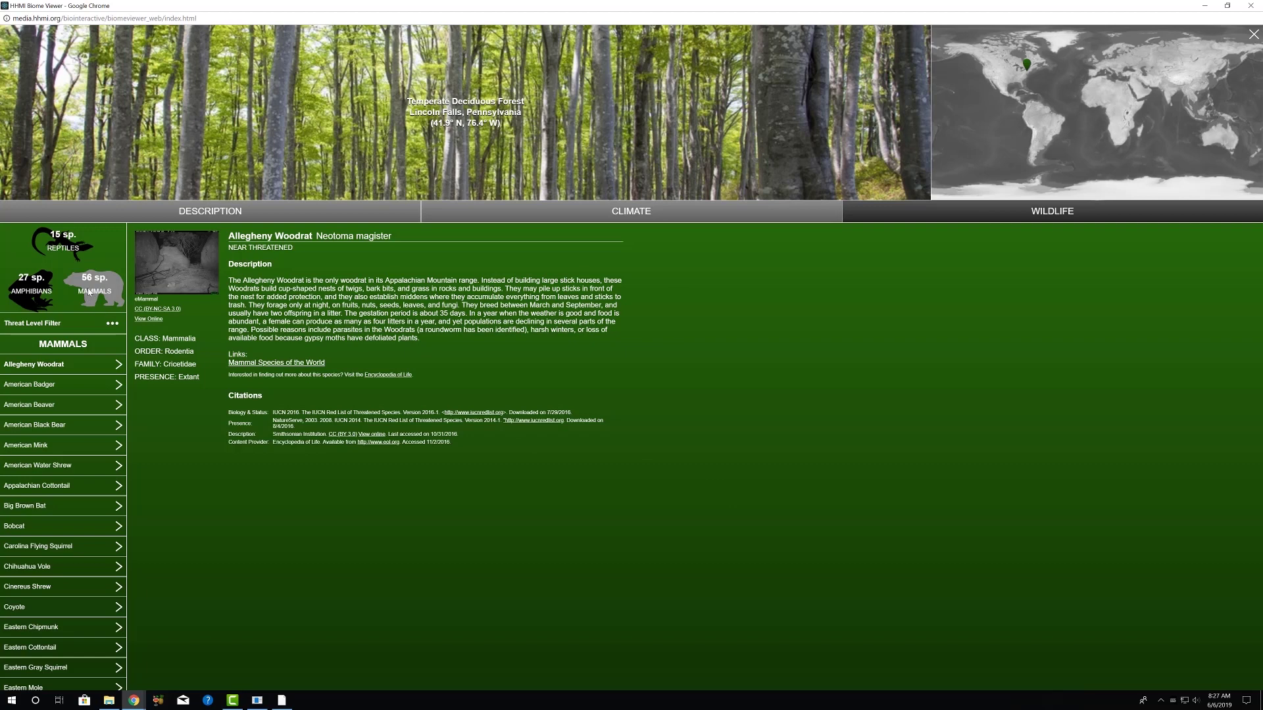
pyautogui.click(65, 247)
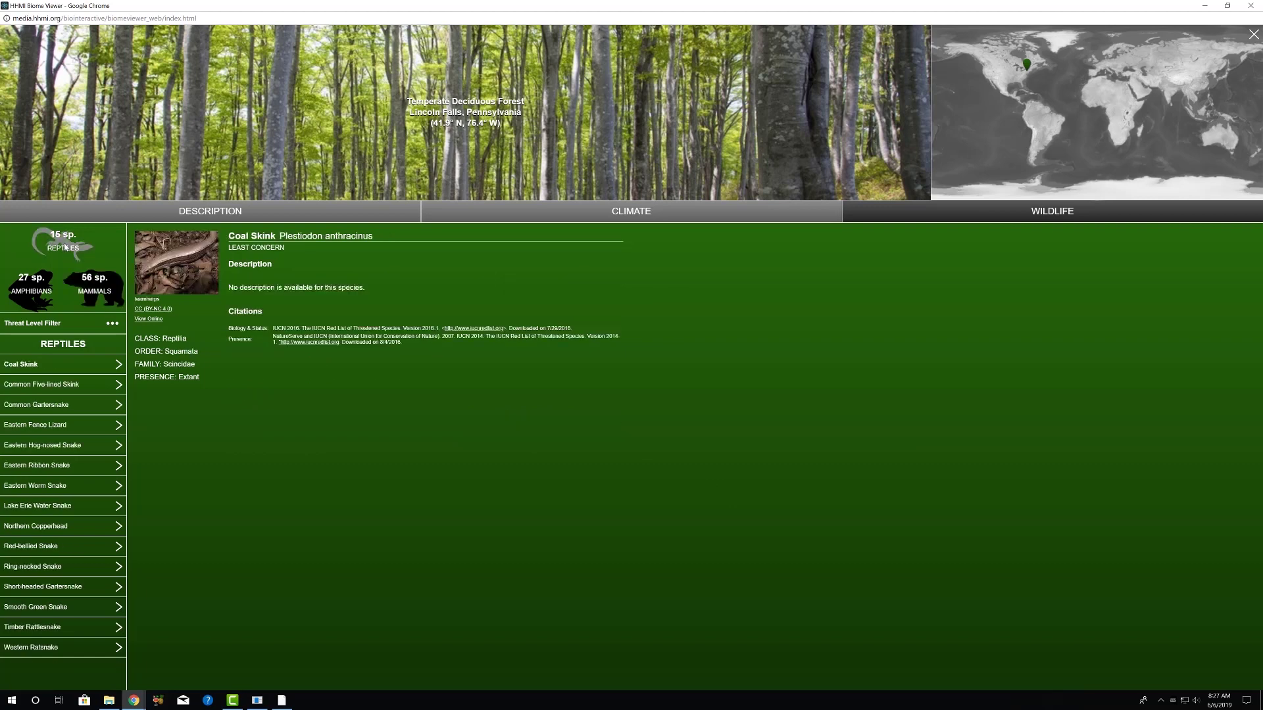
pyautogui.click(33, 294)
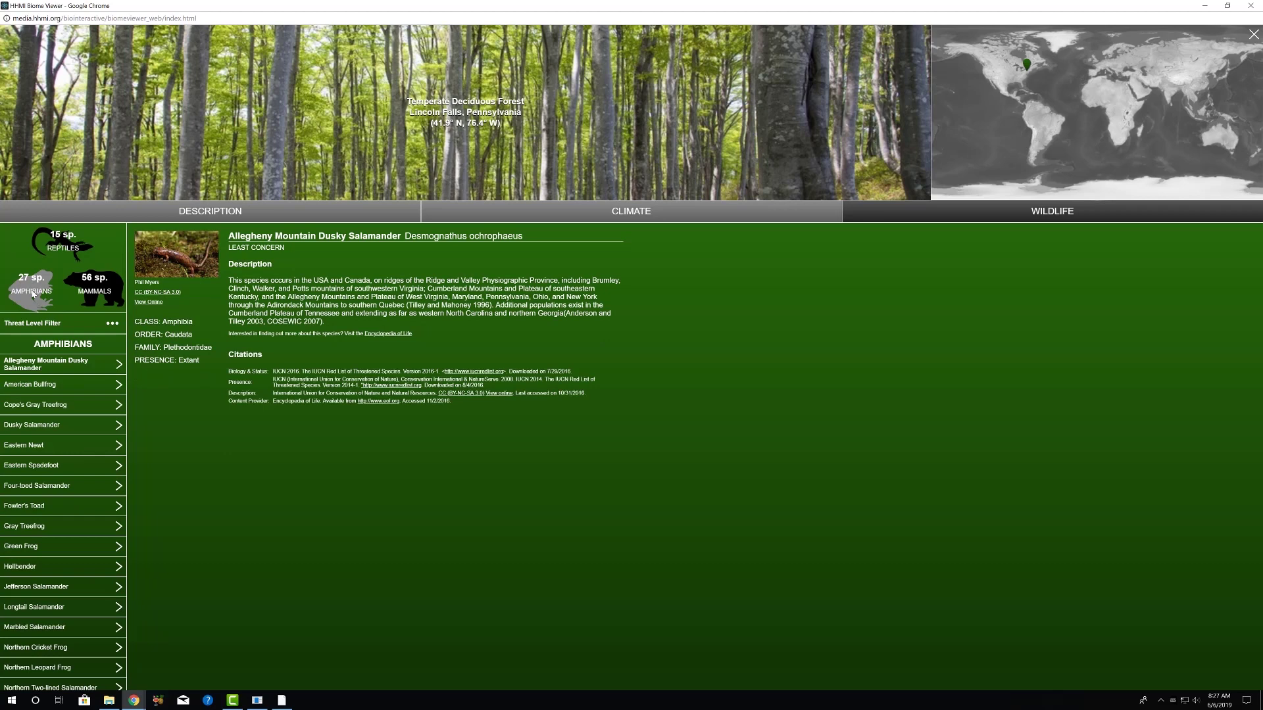
pyautogui.click(41, 386)
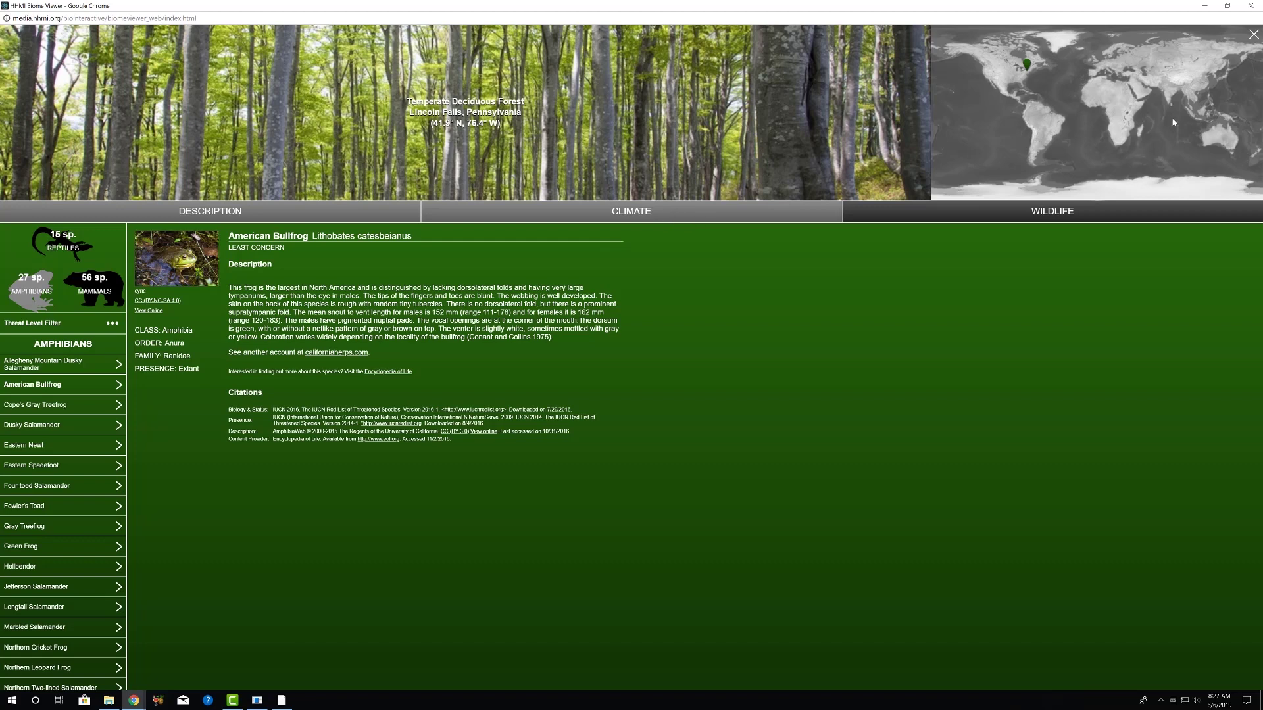
# - Close the details and rotate the globe to show North Africa, the Mediterranean and Arabia
pyautogui.click(1253, 34)
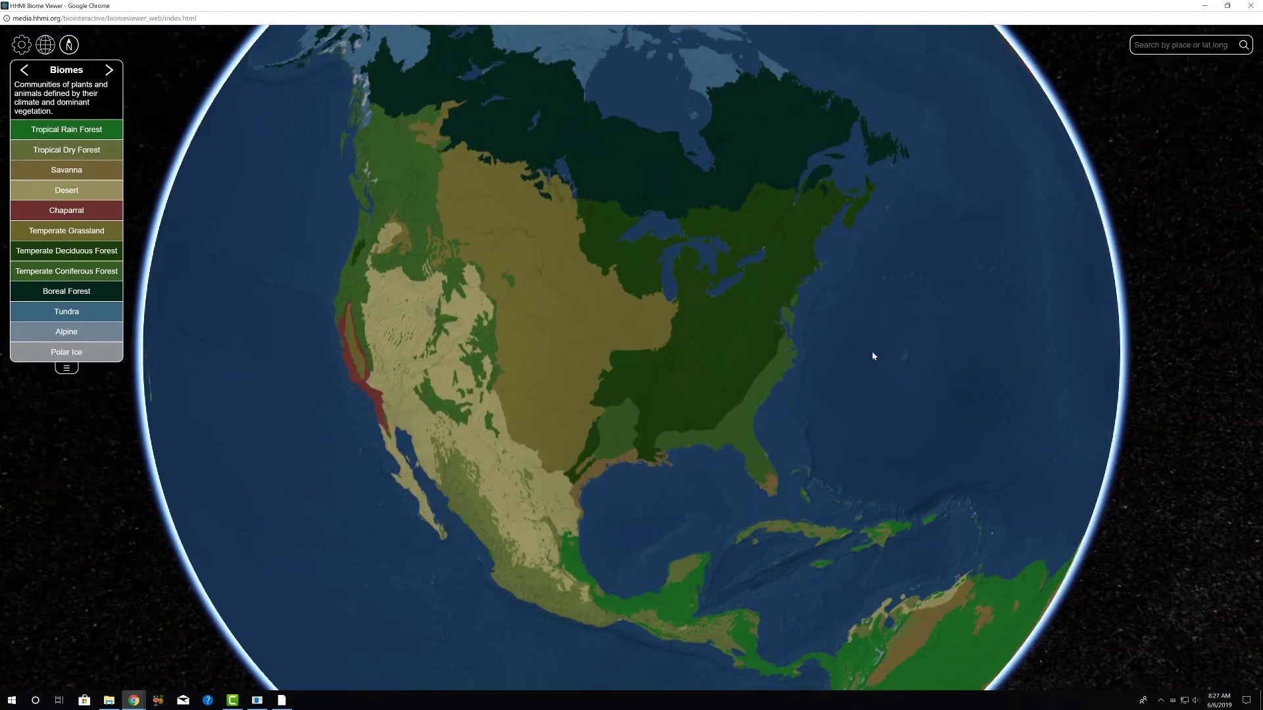
pyautogui.moveTo(872, 356); pyautogui.dragTo(543, 265)
pyautogui.moveTo(840, 537); pyautogui.dragTo(546, 516)
pyautogui.moveTo(839, 440); pyautogui.dragTo(738, 513)
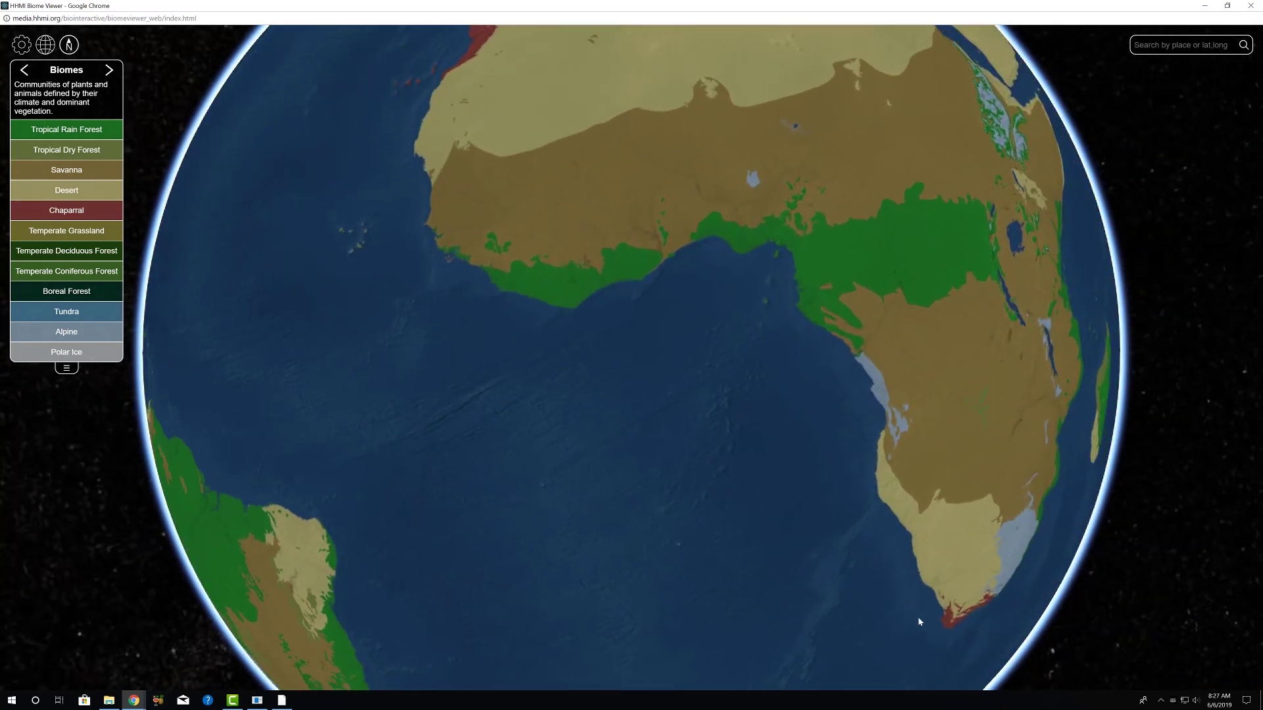
pyautogui.moveTo(809, 532); pyautogui.dragTo(722, 639)
pyautogui.moveTo(932, 484); pyautogui.dragTo(896, 530)
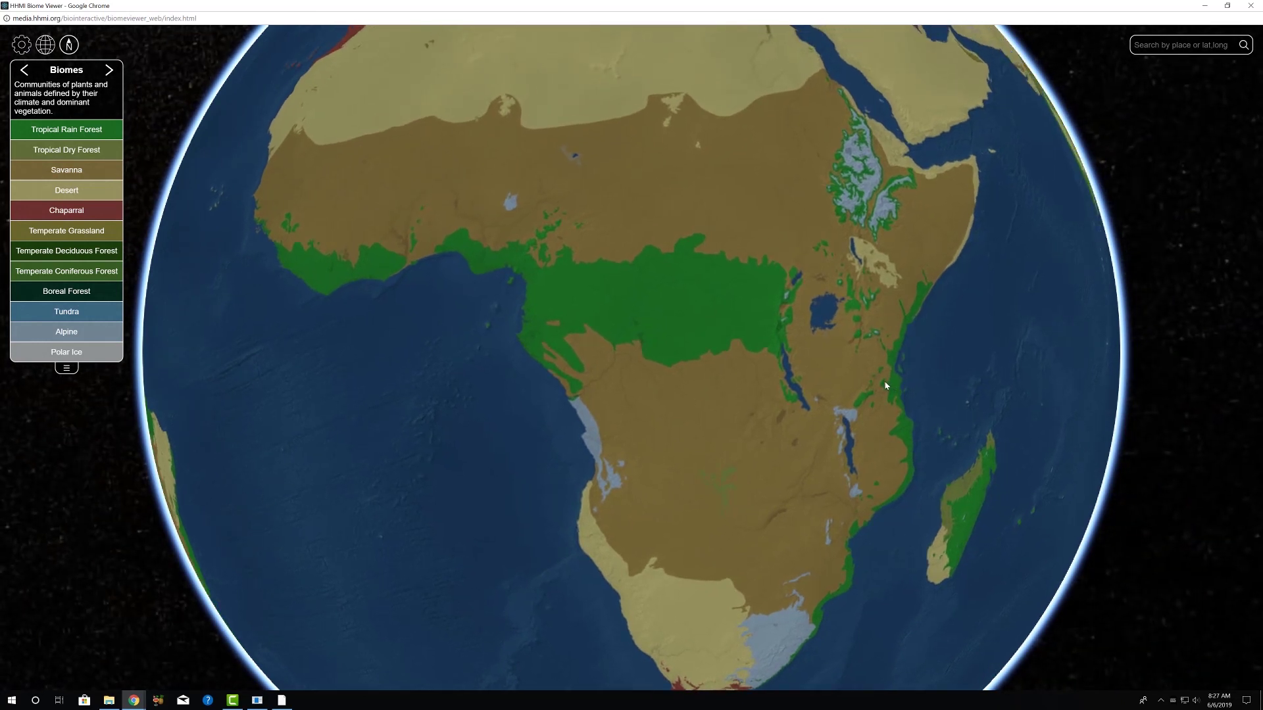
pyautogui.moveTo(836, 621); pyautogui.dragTo(784, 630)
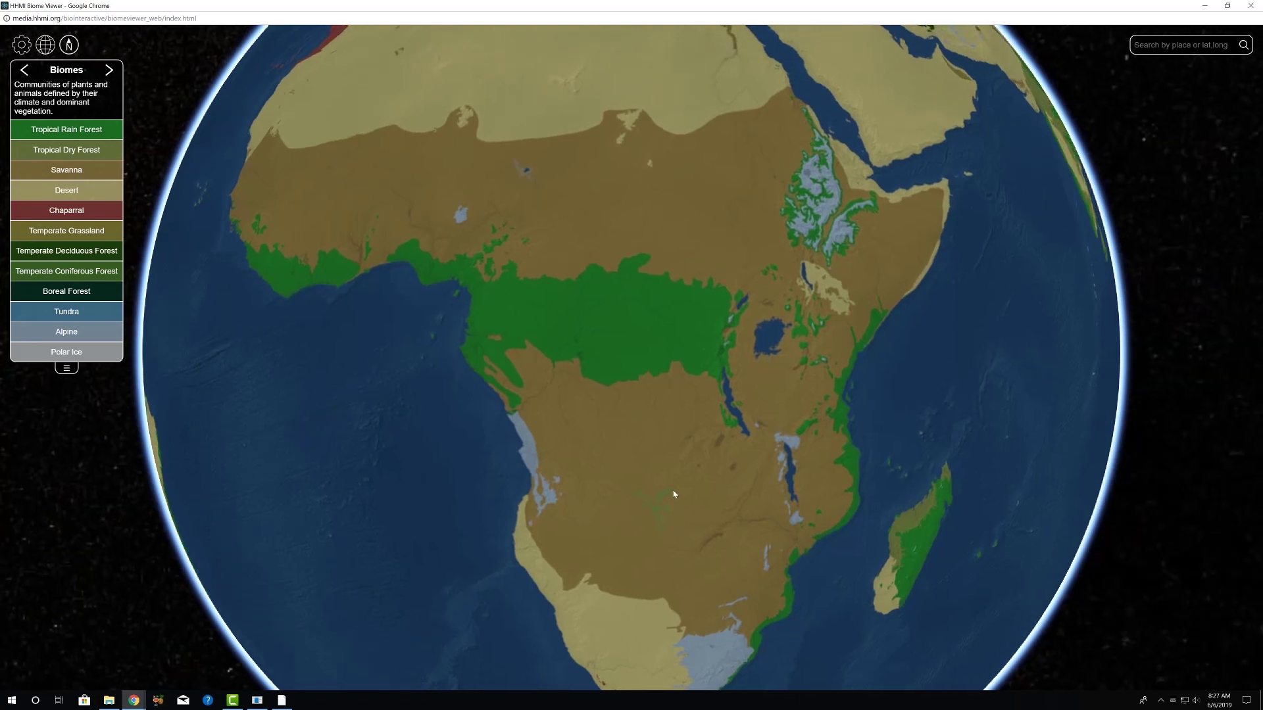
pyautogui.moveTo(673, 494); pyautogui.dragTo(655, 588)
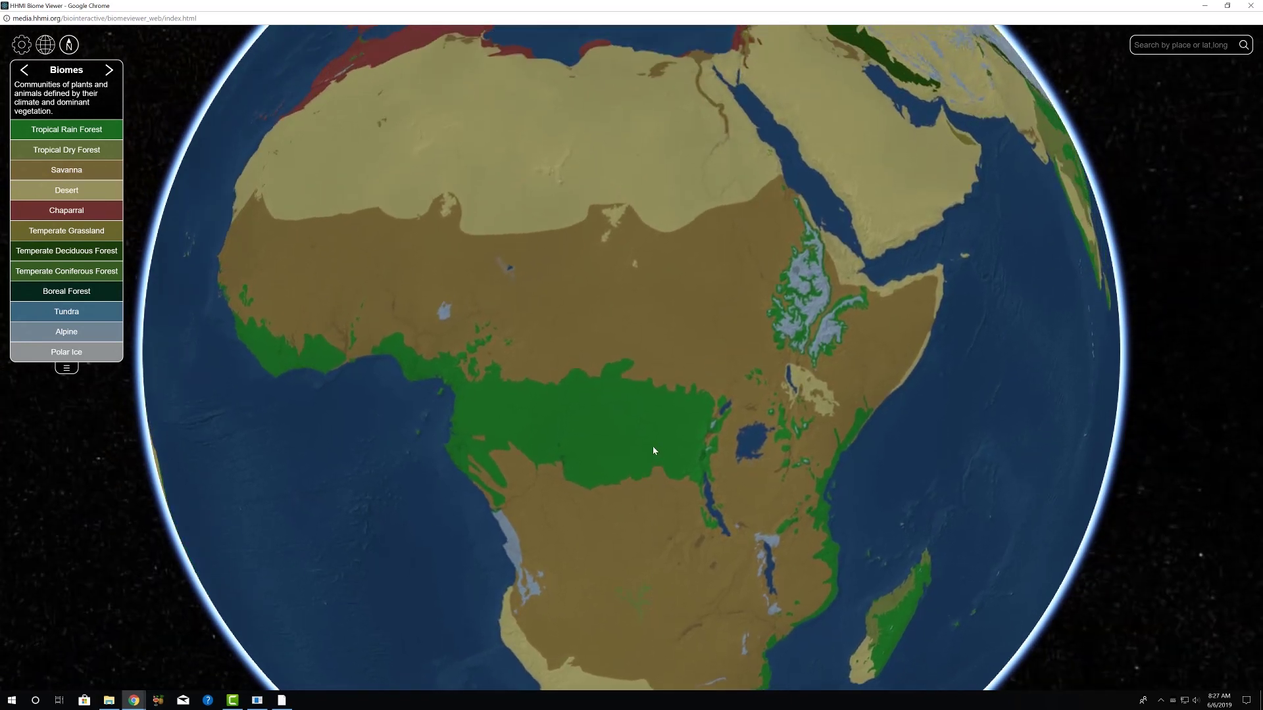
pyautogui.moveTo(654, 450); pyautogui.dragTo(648, 546)
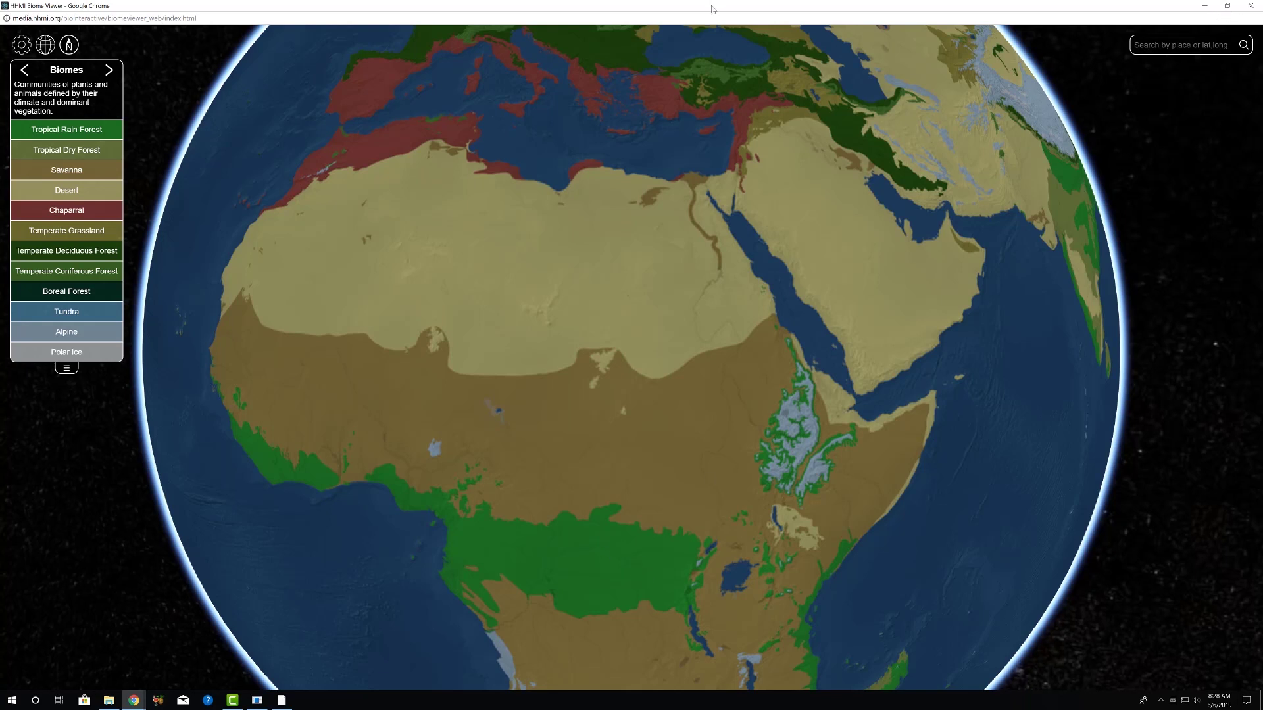
# - Snap the viewer left beside Excel on the right, resize both, and center Africa on the globe
pyautogui.click(1227, 6)
pyautogui.moveTo(510, 76); pyautogui.dragTo(2, 321)
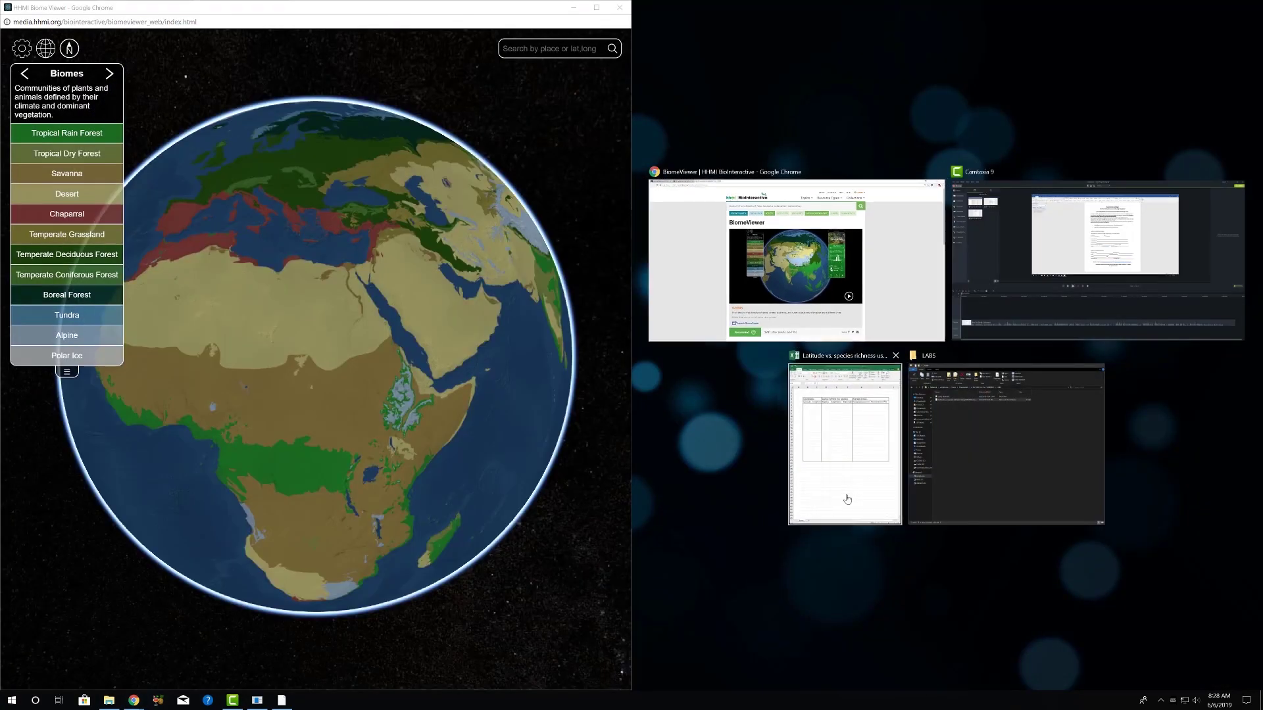
pyautogui.click(851, 486)
pyautogui.moveTo(631, 375); pyautogui.dragTo(774, 372)
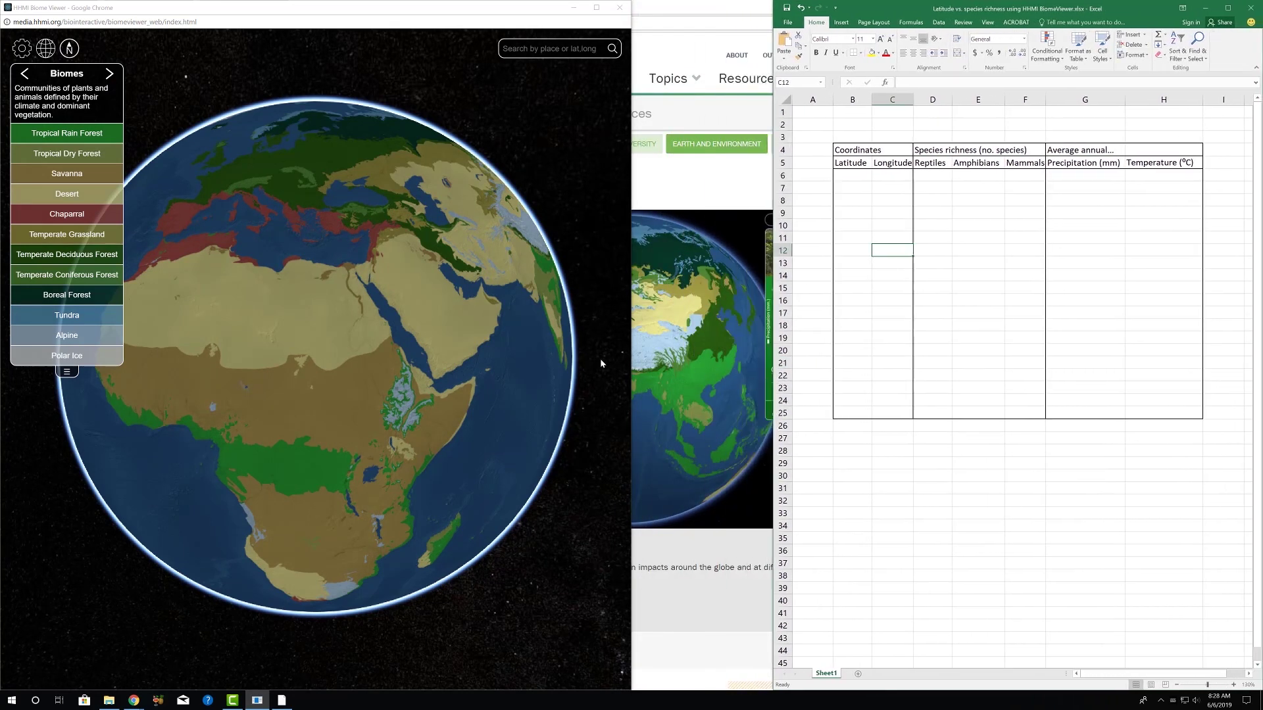
pyautogui.moveTo(631, 364); pyautogui.dragTo(776, 375)
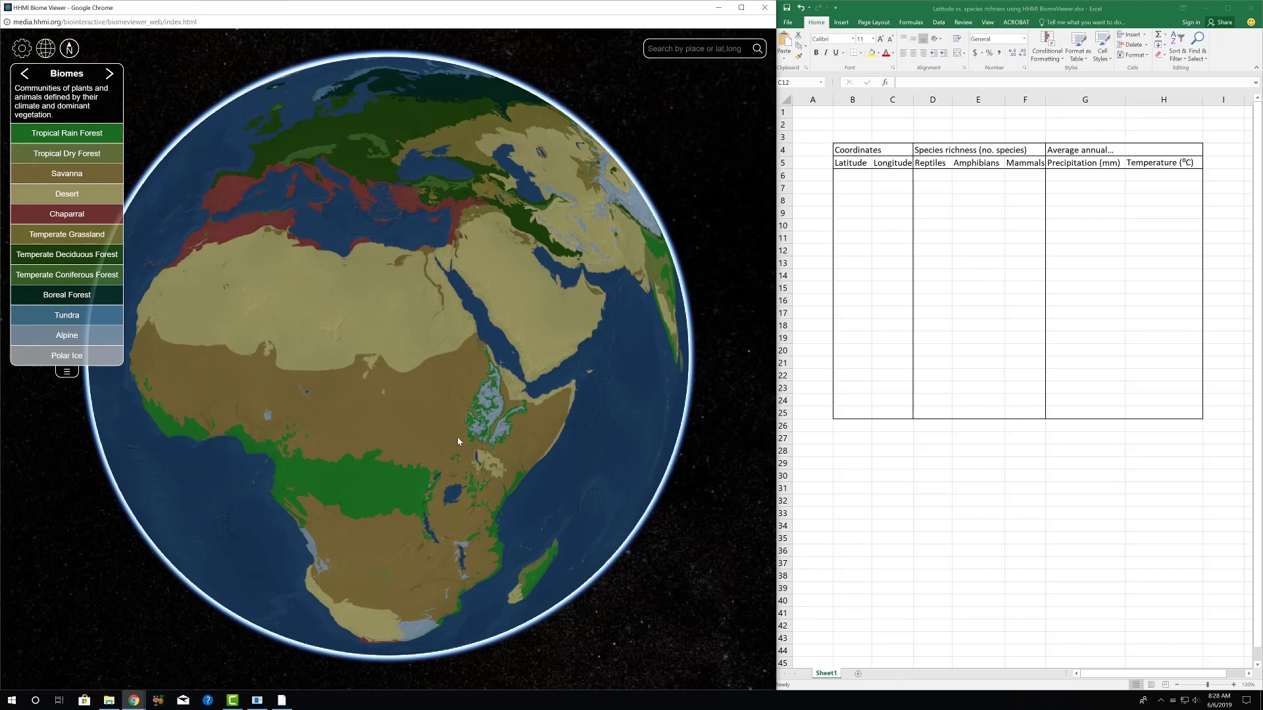
pyautogui.moveTo(457, 442); pyautogui.dragTo(507, 404)
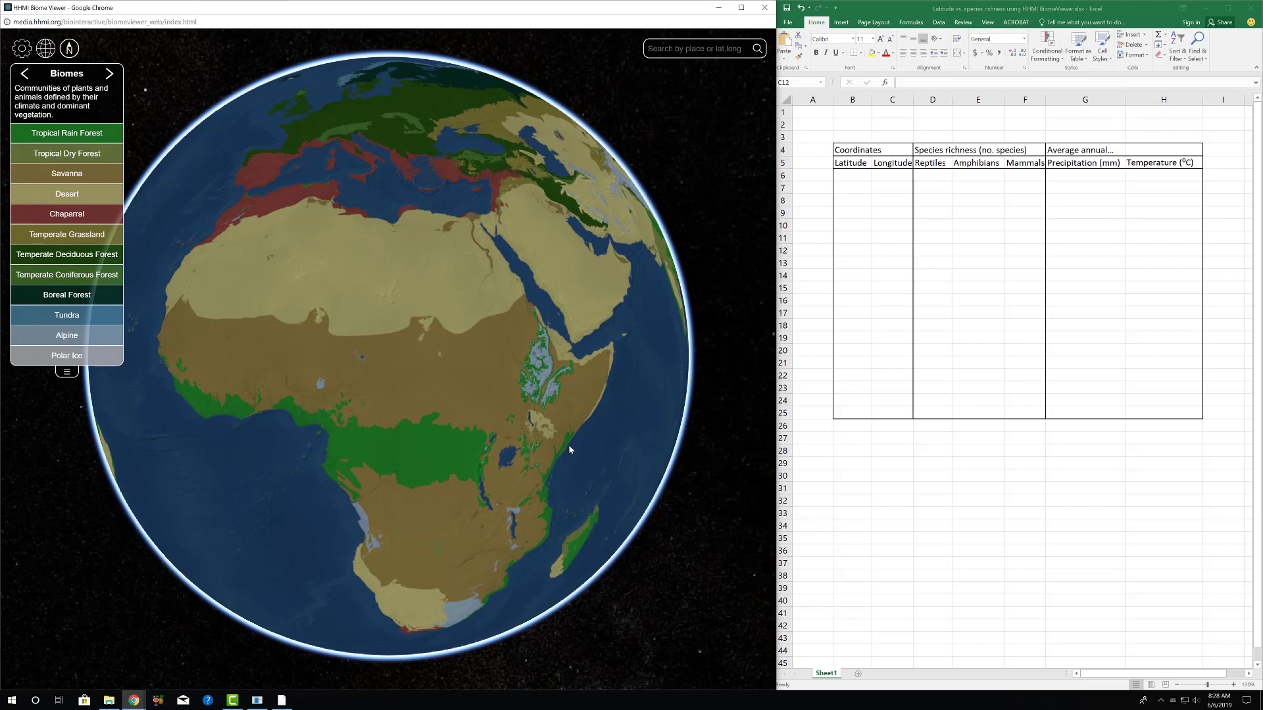
# - Pin a Congo basin rainforest site and enter latitude 1.7 and longitude 20 in row 6
pyautogui.click(411, 450)
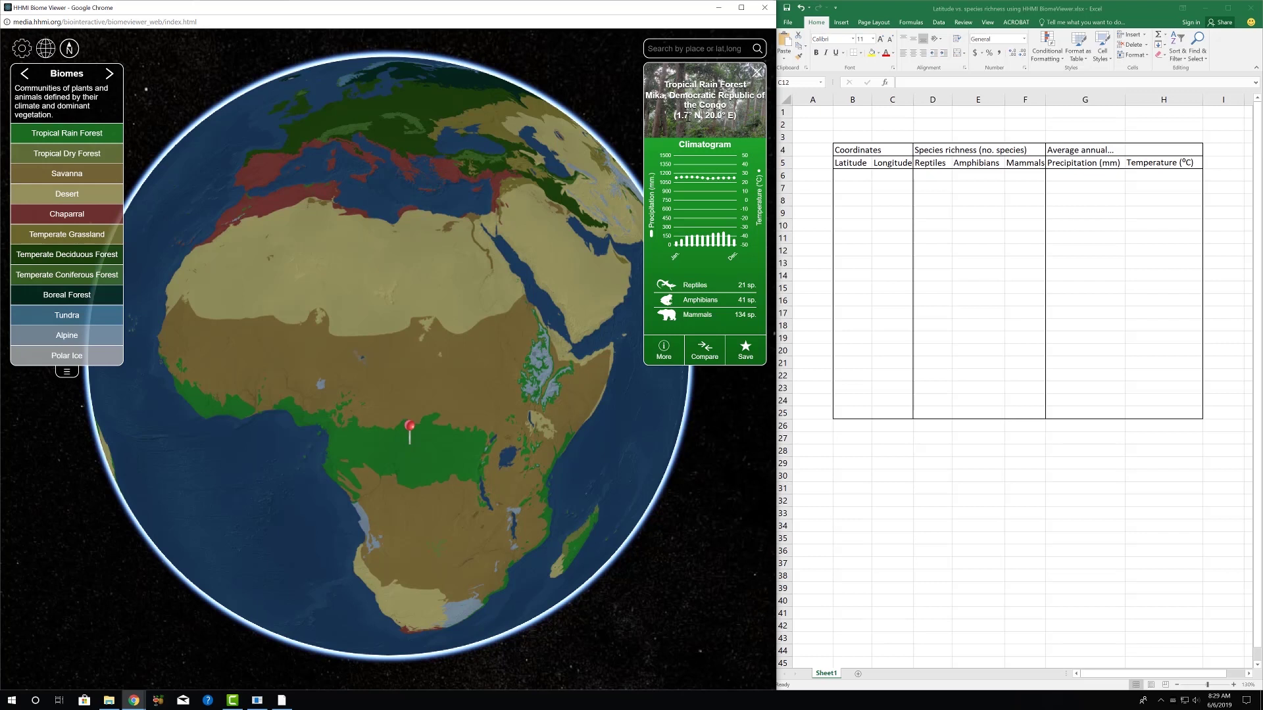
pyautogui.click(852, 176)
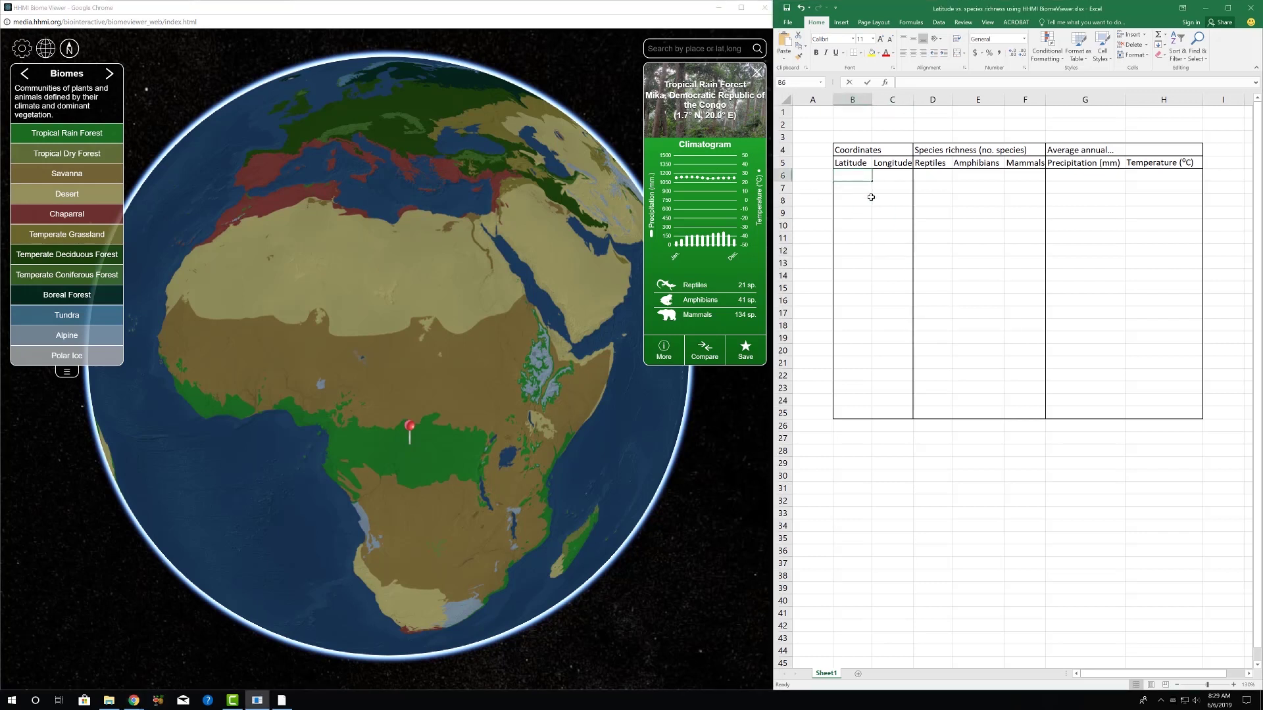
pyautogui.write('1.7')
pyautogui.press('Tab')
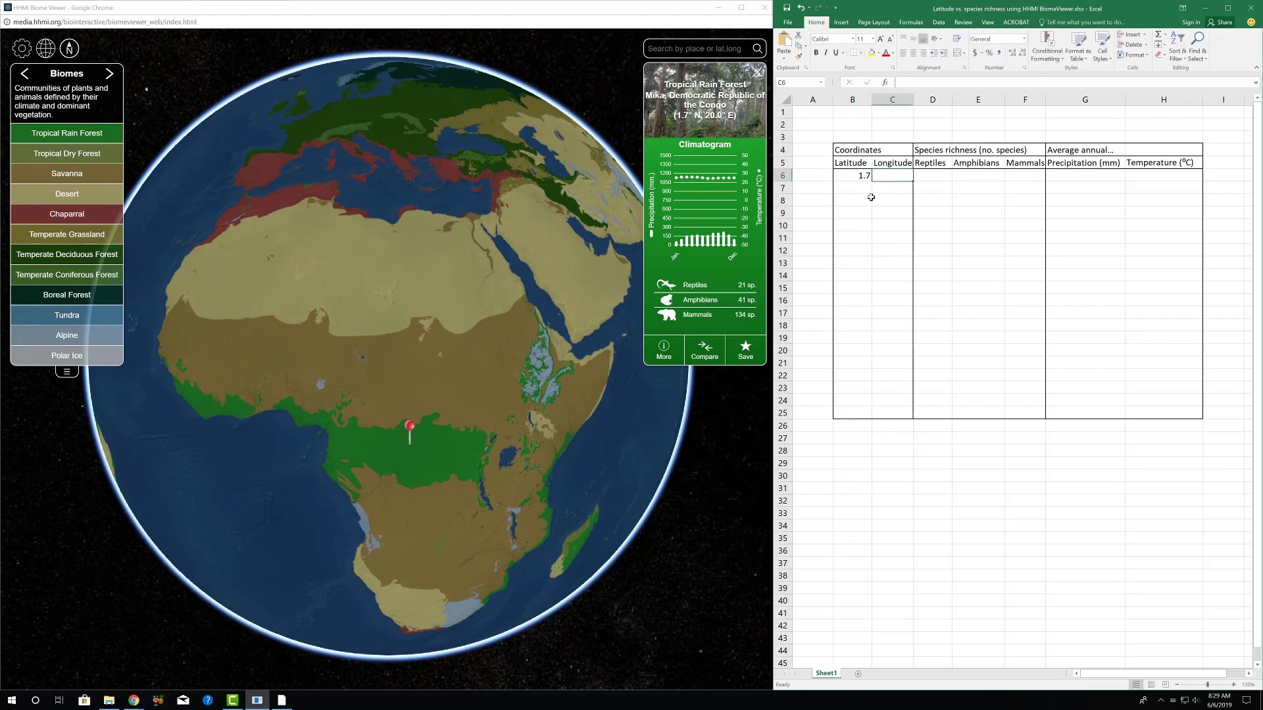
pyautogui.write('20')
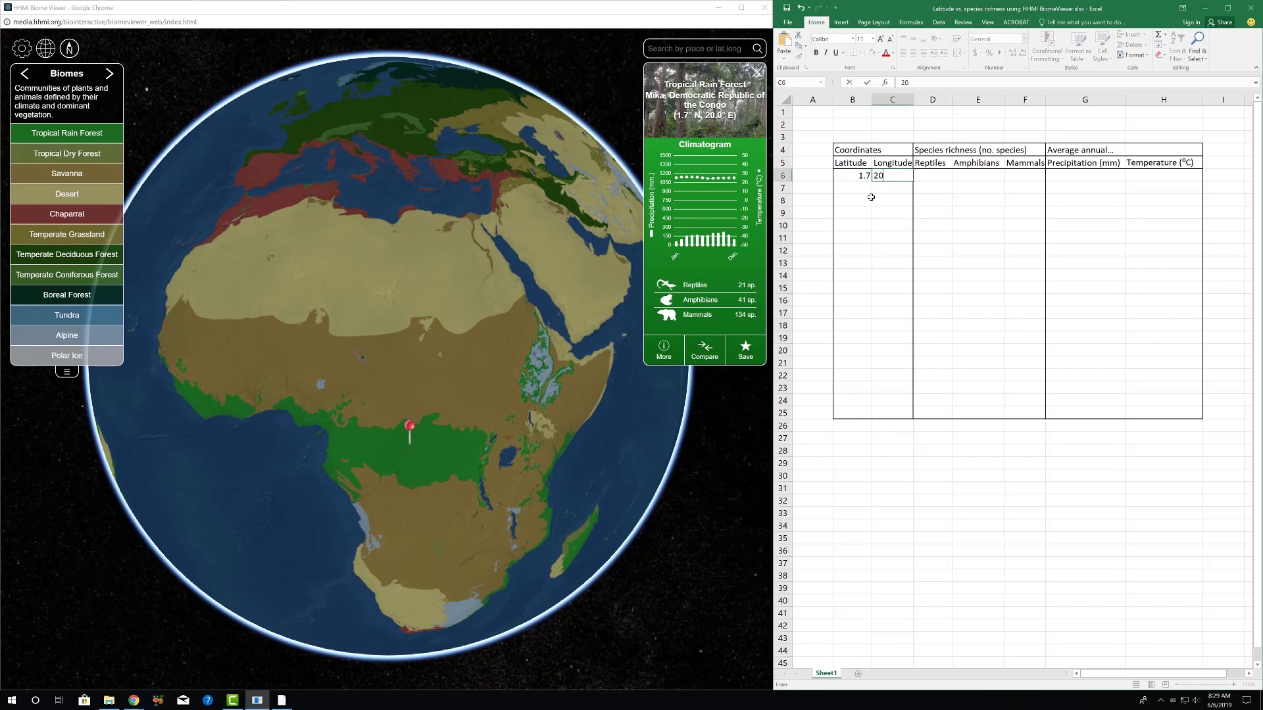
pyautogui.press('Tab')
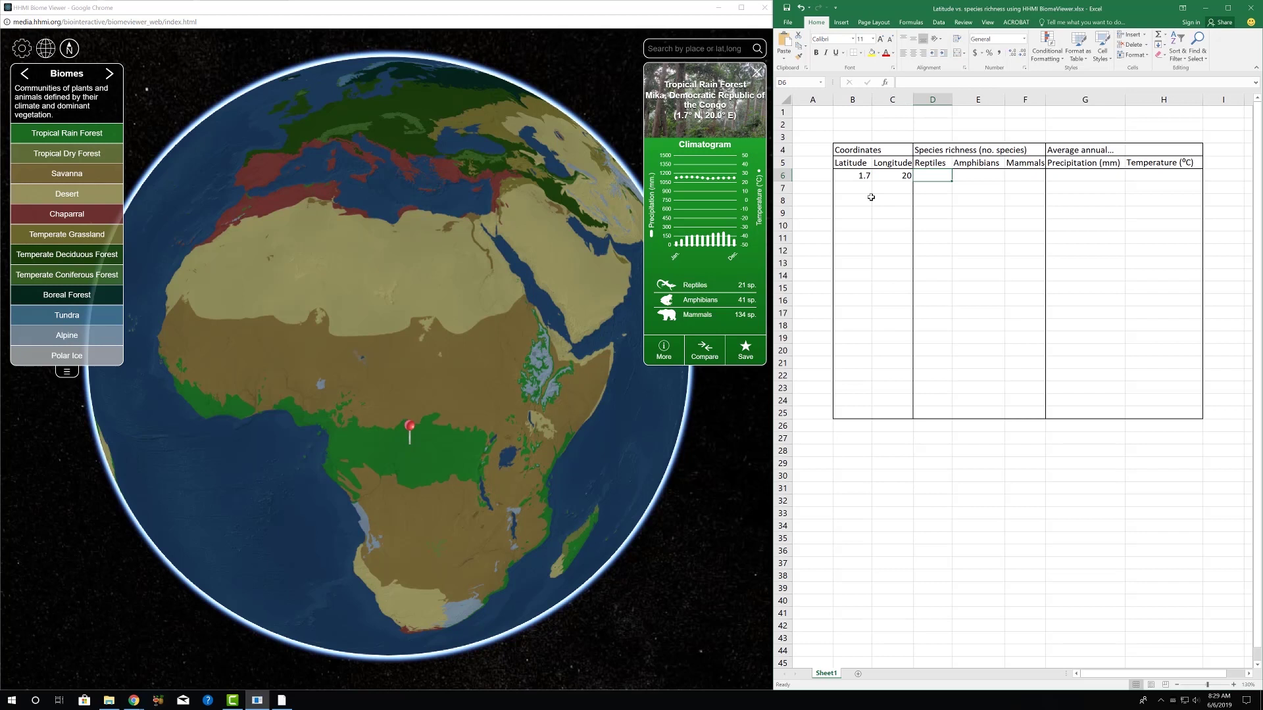
# - Enter 21 reptiles, 41 amphibians and 134 mammals for the Mika site
pyautogui.write('21')
pyautogui.press('Tab')
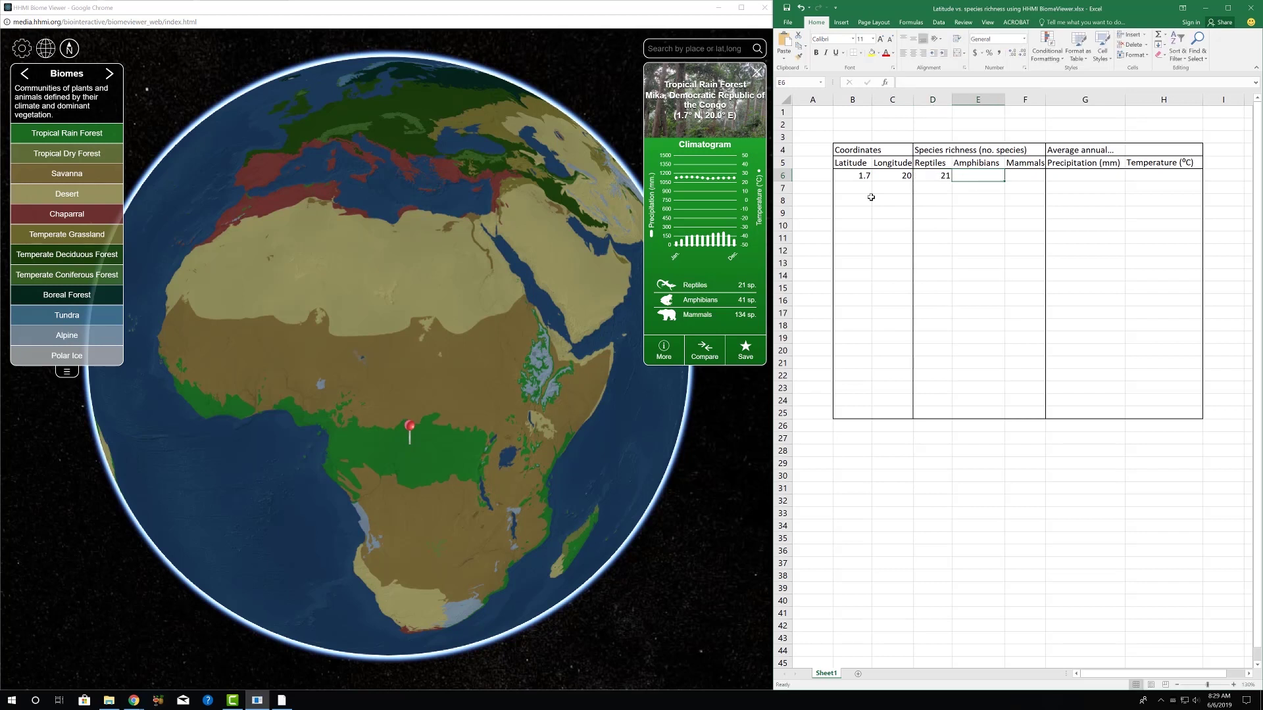
pyautogui.write('41')
pyautogui.press('Tab')
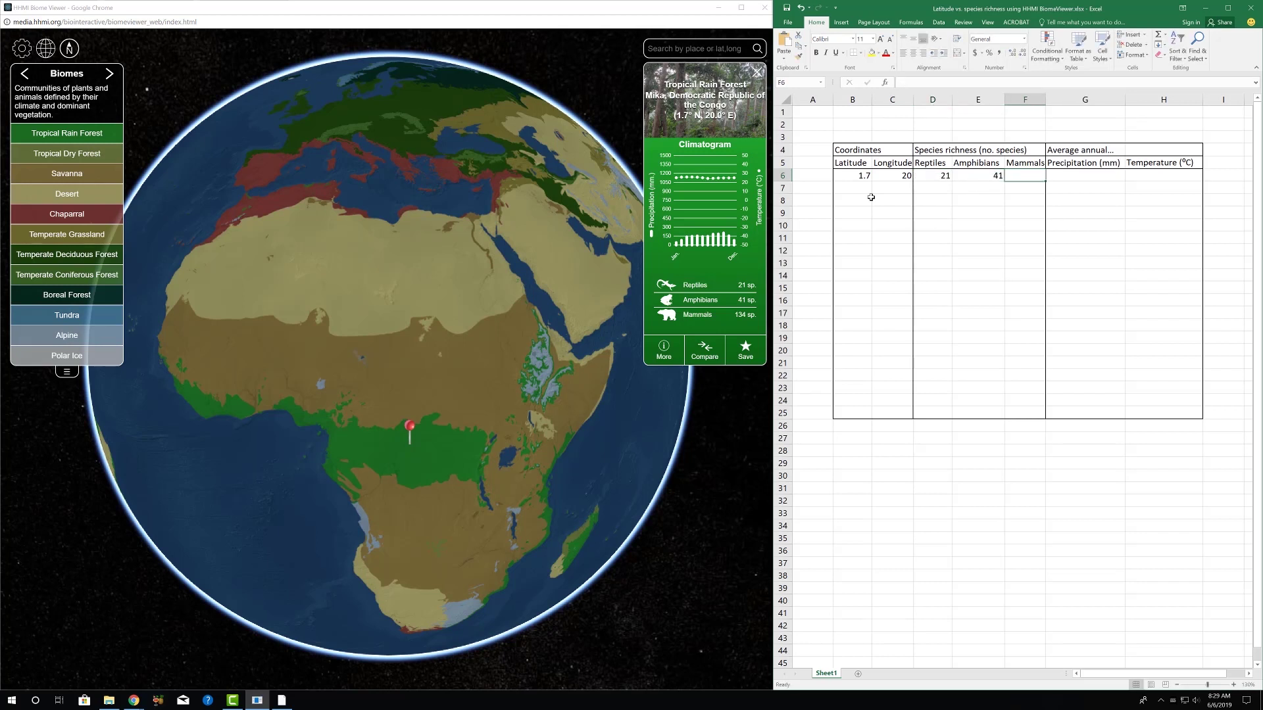
pyautogui.write('134')
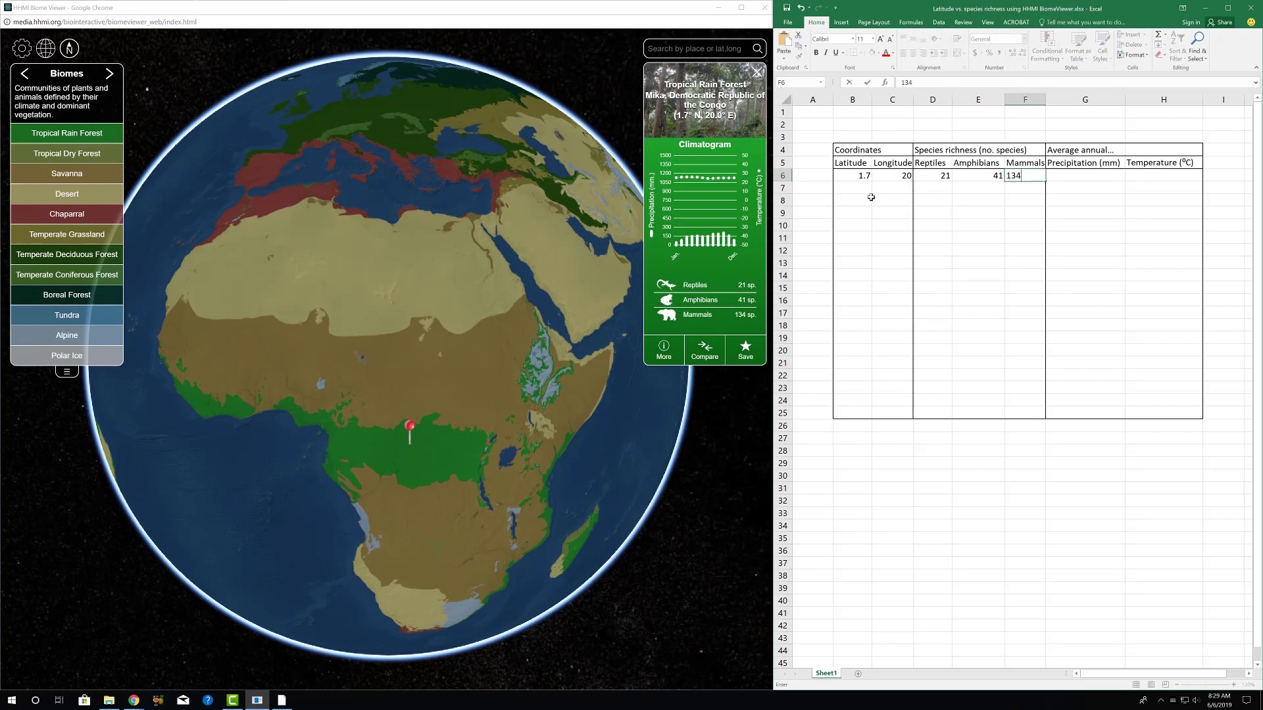
pyautogui.press('Tab')
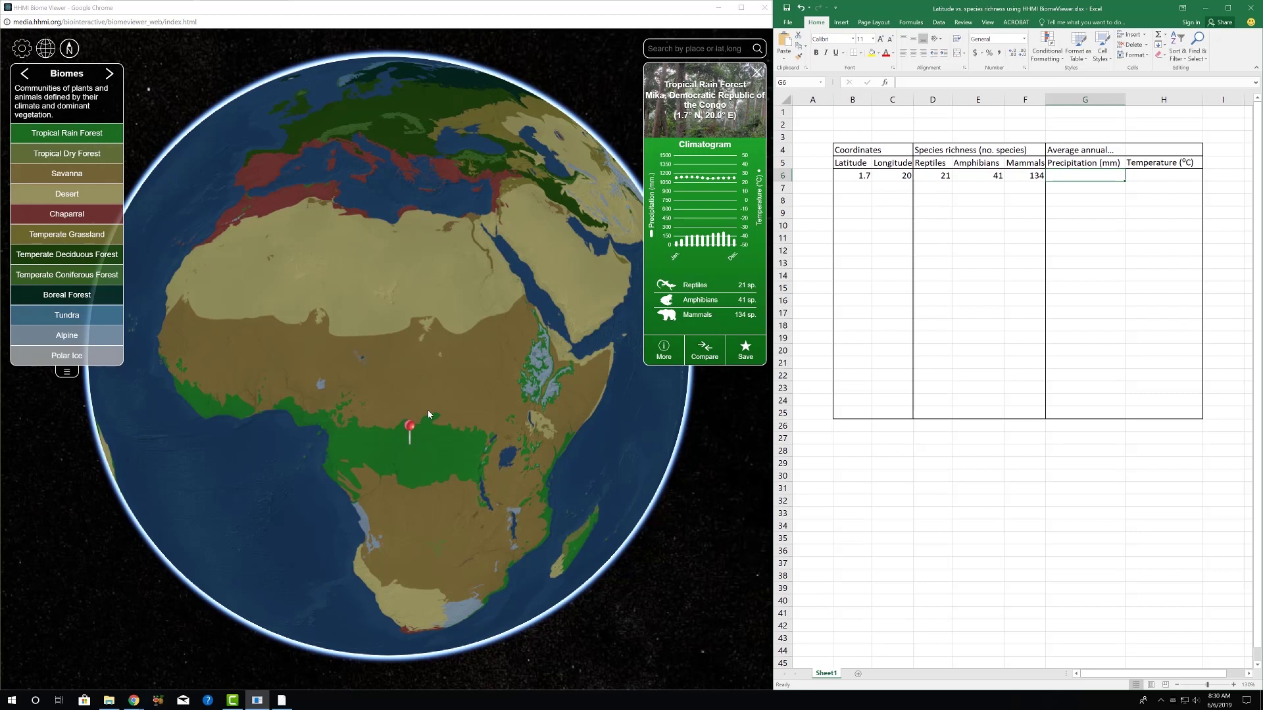
# - Save the Mika, Democratic Republic of the Congo site as a starred location
pyautogui.click(747, 356)
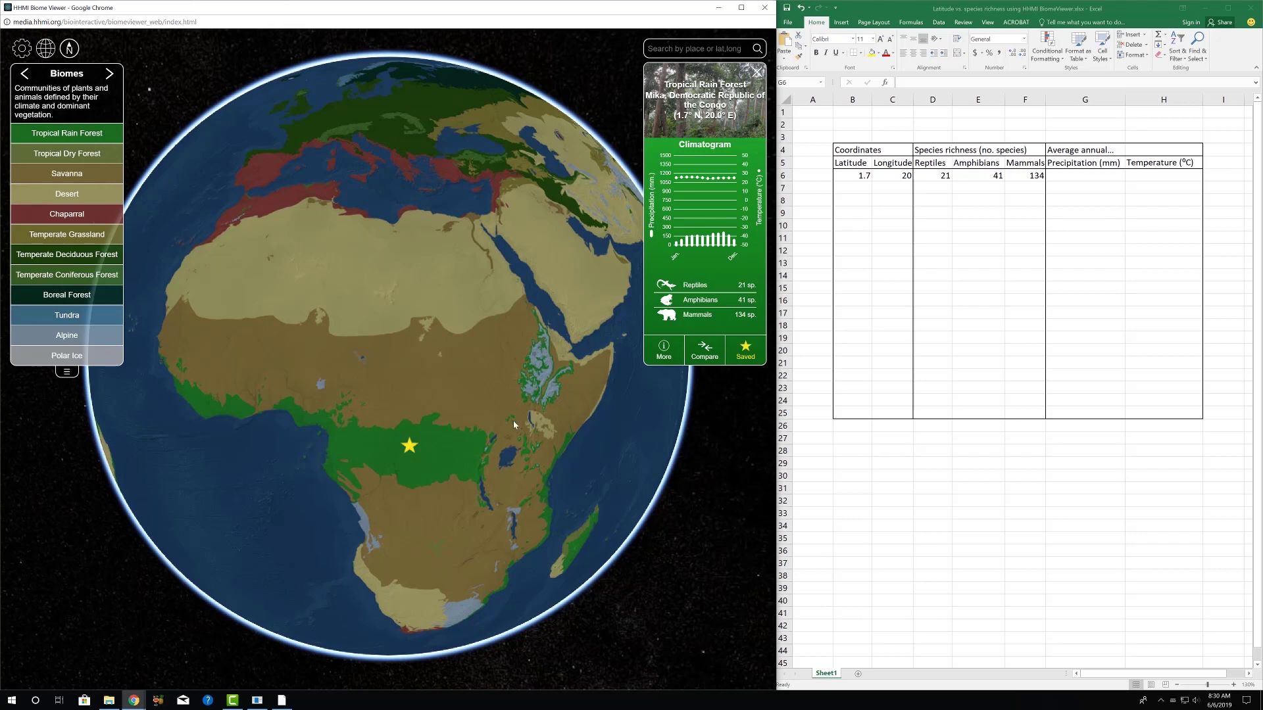
# - Pin the Mogwaka site on the globe and enter its coordinates 3.9, 21.1 in row 7
pyautogui.click(417, 433)
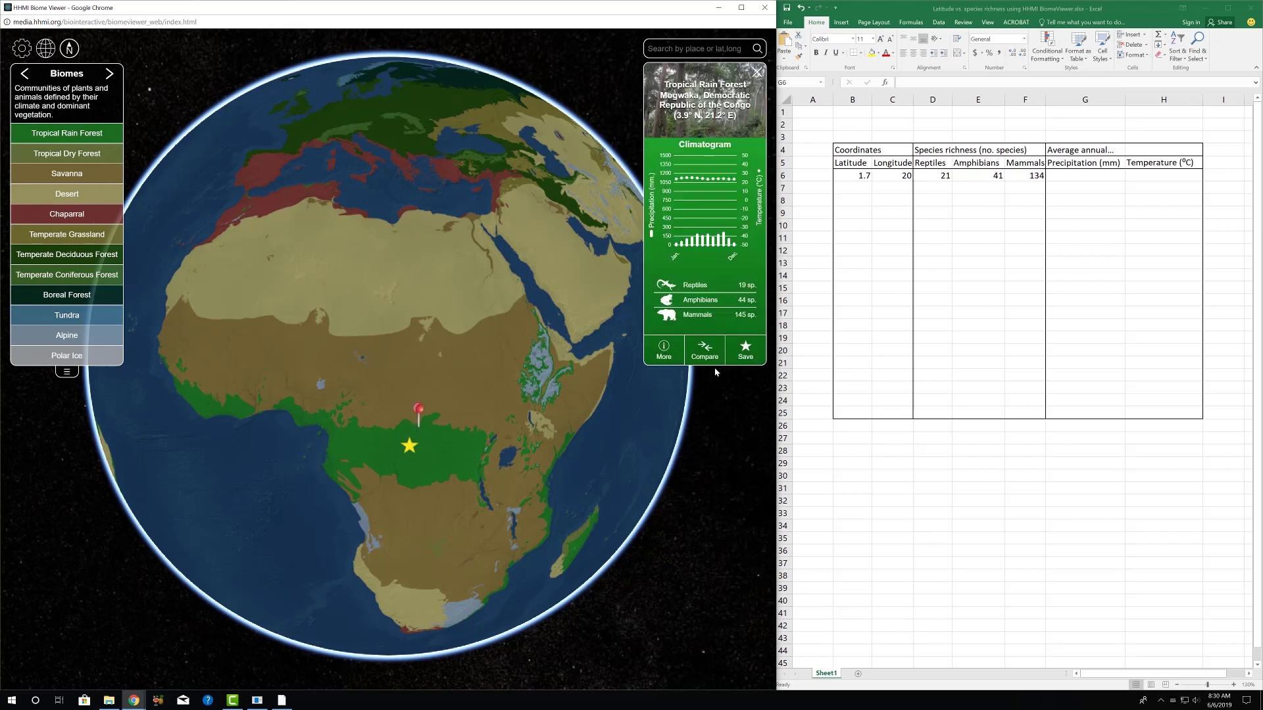
pyautogui.click(863, 189)
pyautogui.click(863, 187)
pyautogui.write('3.9')
pyautogui.press('Tab')
pyautogui.write('21.1')
pyautogui.press('Tab')
# - Enter Mogwaka's species counts 19, 44, 145 and save the site as a star
pyautogui.write('19')
pyautogui.press('Tab')
pyautogui.write('44')
pyautogui.press('Tab')
pyautogui.write('145')
pyautogui.press('Return')
pyautogui.click(747, 350)
pyautogui.click(746, 351)
# - Pin the southern Chad savanna site and enter 8.9, 19 with counts 12, 27, 107 in row 8
pyautogui.click(401, 392)
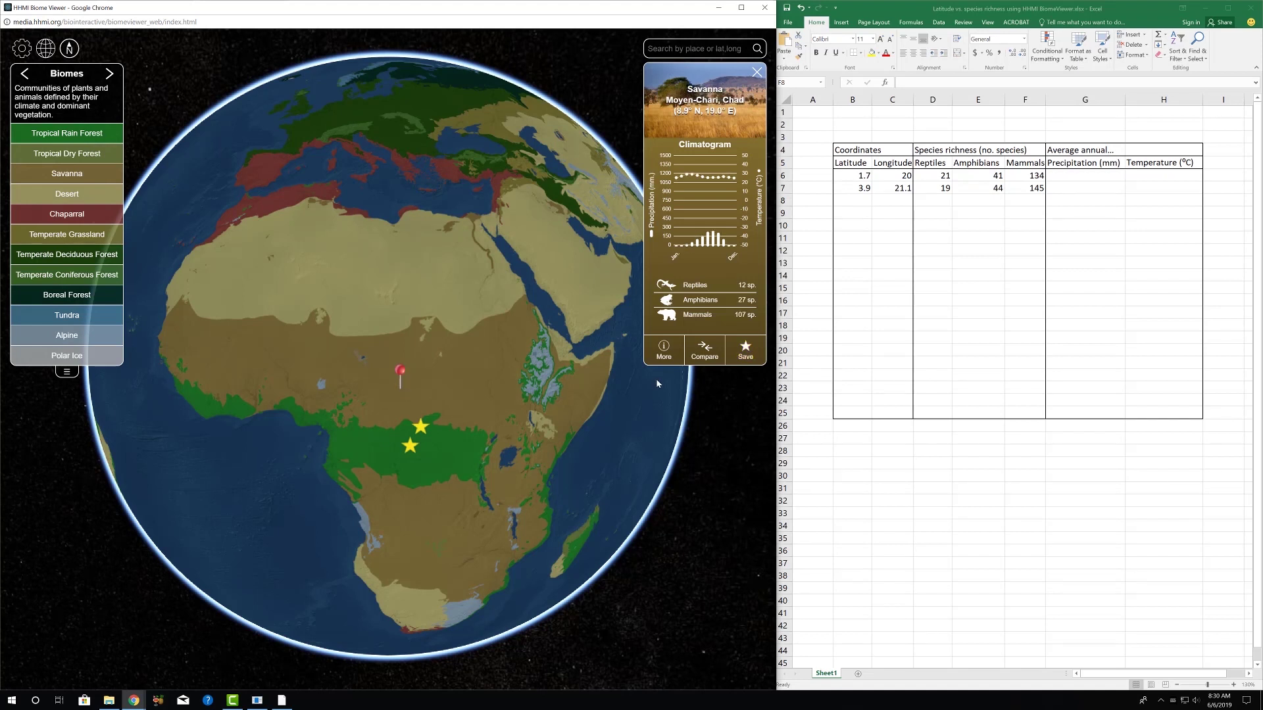
pyautogui.click(859, 200)
pyautogui.click(859, 201)
pyautogui.write('8.9')
pyautogui.press('Tab')
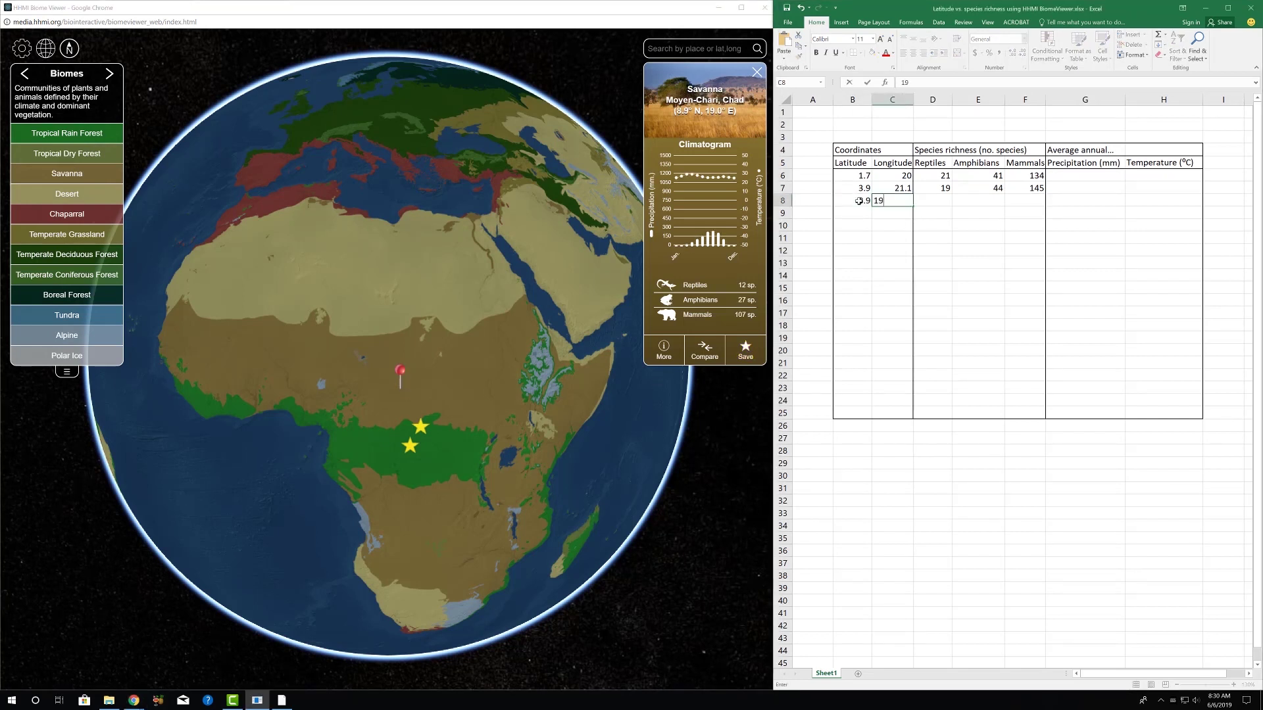
pyautogui.press('Tab')
pyautogui.write('12')
pyautogui.press('Tab')
pyautogui.write('27')
pyautogui.press('Tab')
pyautogui.write('107')
pyautogui.press('Return')
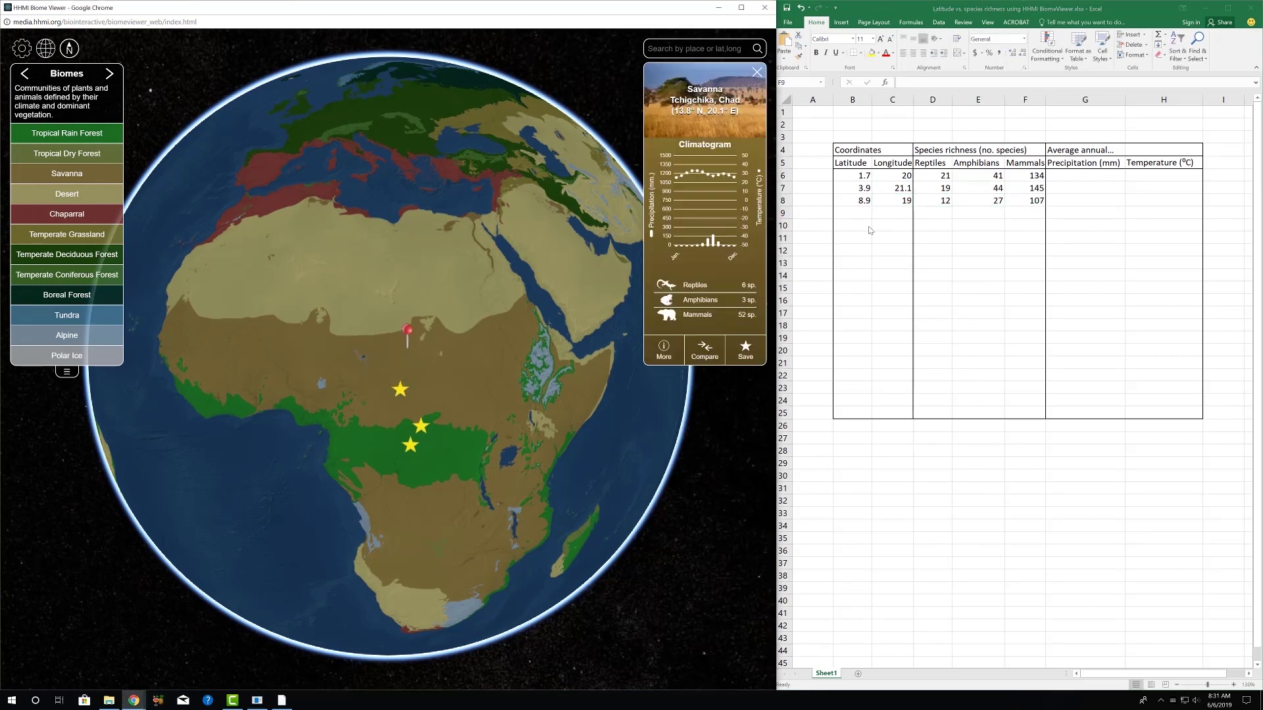
# - Enter Tchigchika's 13.8, 20.1 with counts 6, 3, 52 in row 9 and star it
pyautogui.click(862, 213)
pyautogui.write('13.8')
pyautogui.press('Tab')
pyautogui.write('20.1')
pyautogui.press('Tab')
pyautogui.write('6')
pyautogui.press('Tab')
pyautogui.write('3')
pyautogui.press('Tab')
pyautogui.write('52')
pyautogui.press('Return')
pyautogui.click(745, 352)
# - Pin the Tibesti desert site, enter 21.7, 18.2 with counts 5, 0, 13 in row 10, and star it
pyautogui.click(392, 283)
pyautogui.click(864, 225)
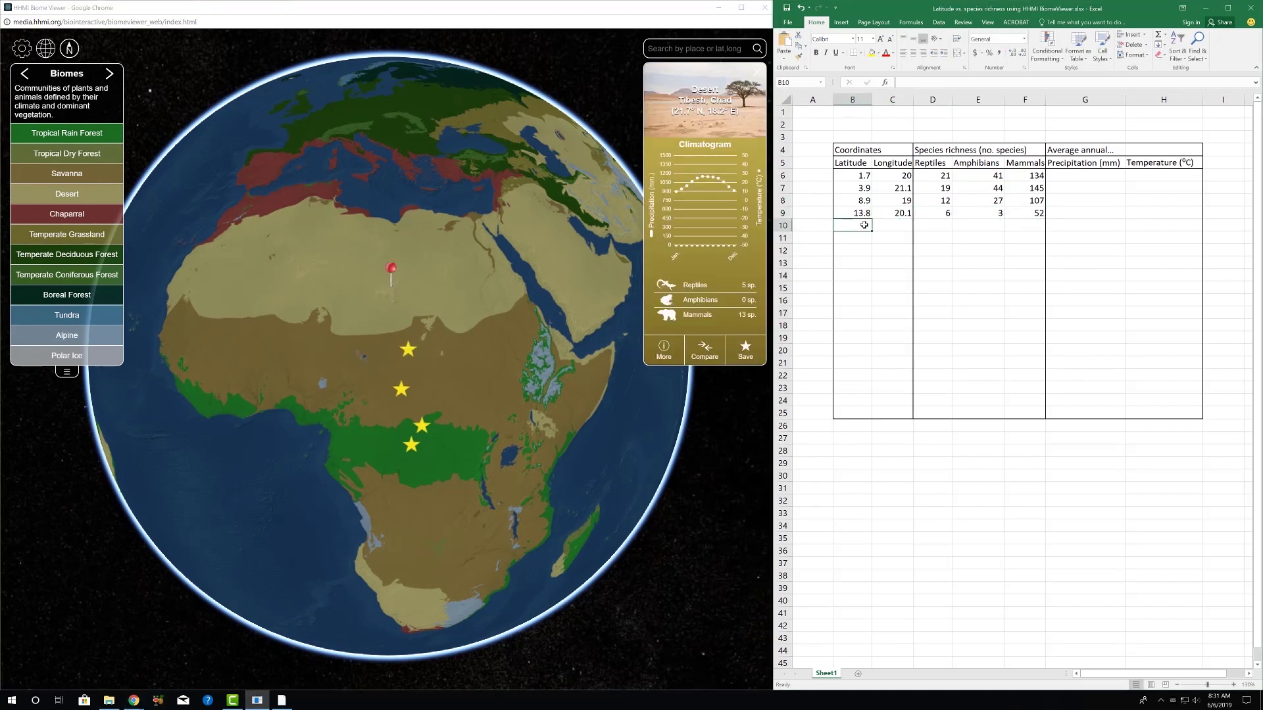
pyautogui.write('21.7')
pyautogui.press('Tab')
pyautogui.write('18.2')
pyautogui.press('Tab')
pyautogui.write('5')
pyautogui.press('Tab')
pyautogui.write('0')
pyautogui.press('Tab')
pyautogui.write('13')
pyautogui.press('Return')
pyautogui.click(745, 352)
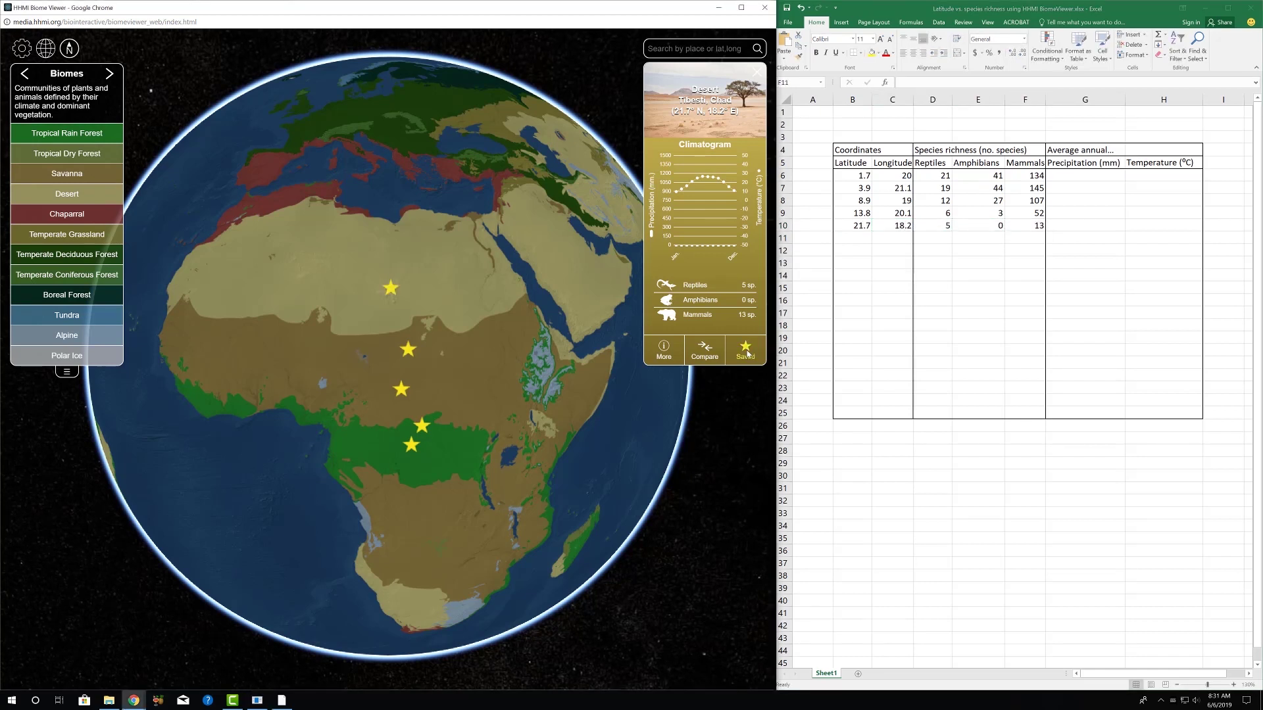